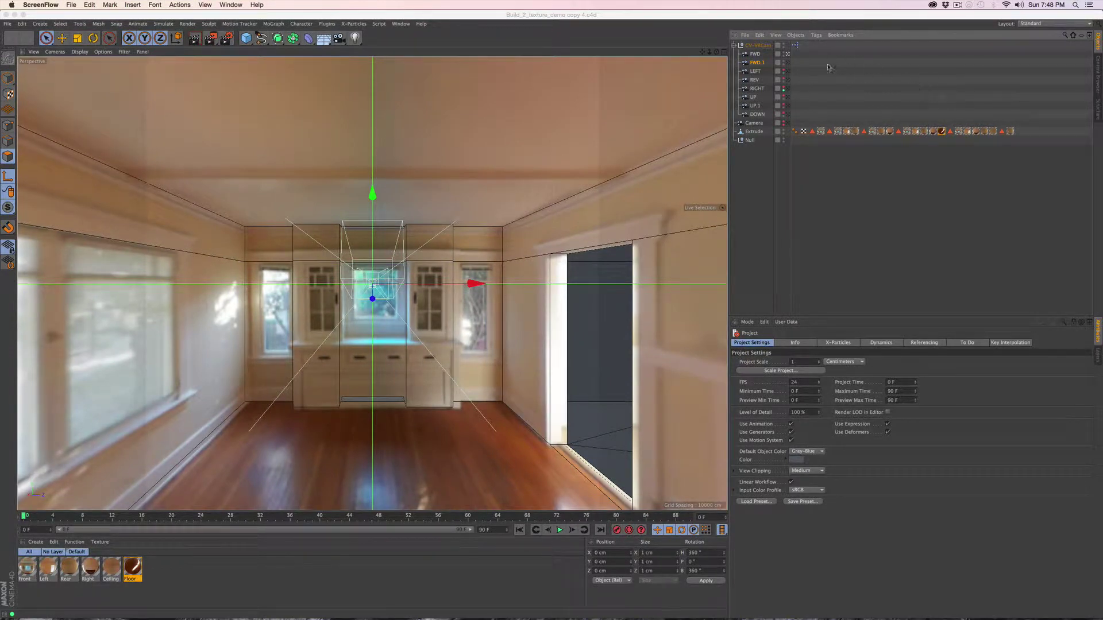
- Check the textured room through the LEFT, REV, RIGHT, UP, UP.1 and FWD cameras, ending with the separate Camera object
click(788, 73)
click(791, 73)
click(790, 72)
click(789, 80)
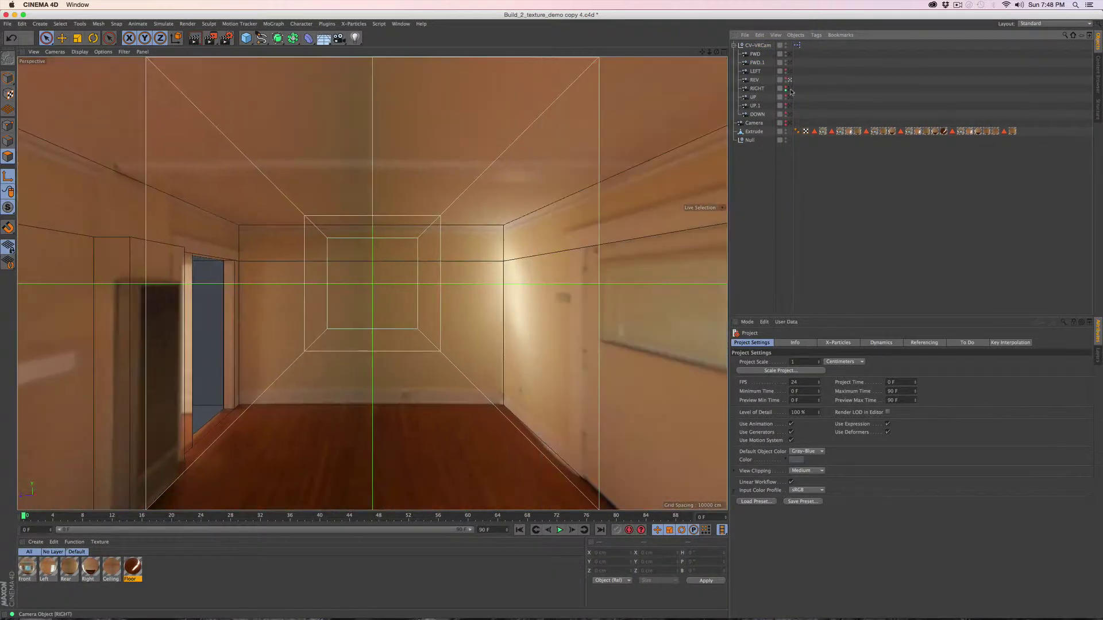
click(790, 89)
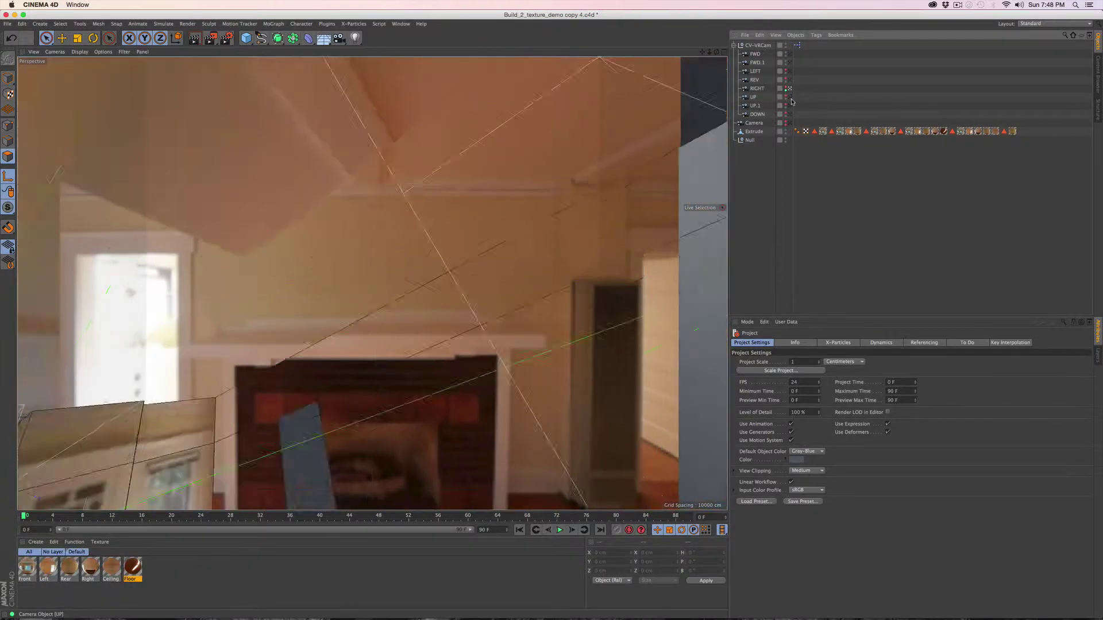
click(790, 97)
click(790, 106)
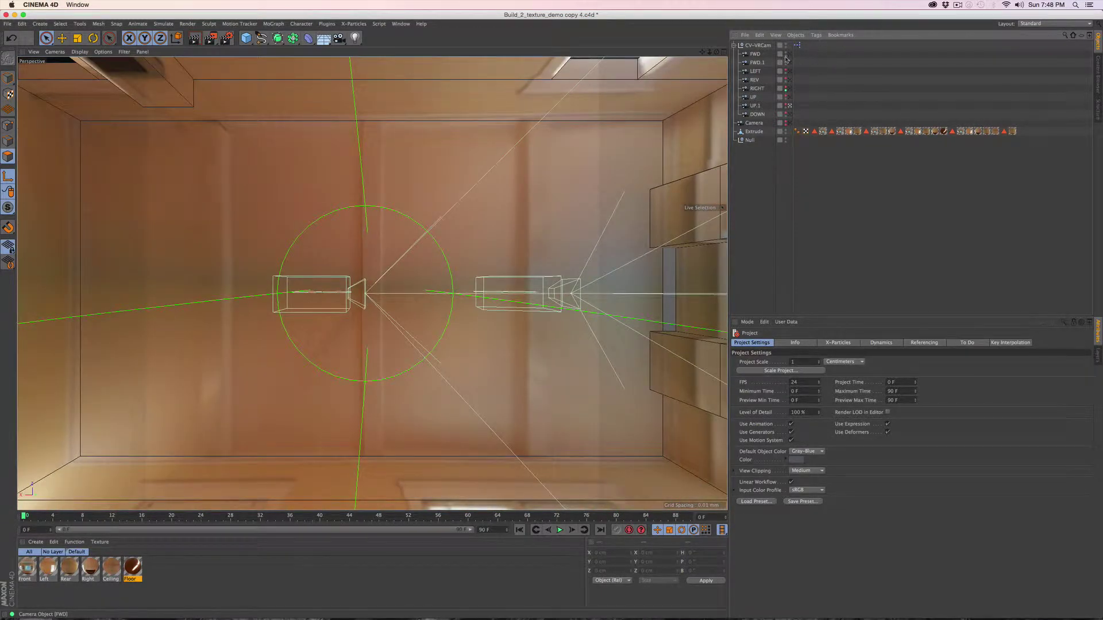
click(791, 54)
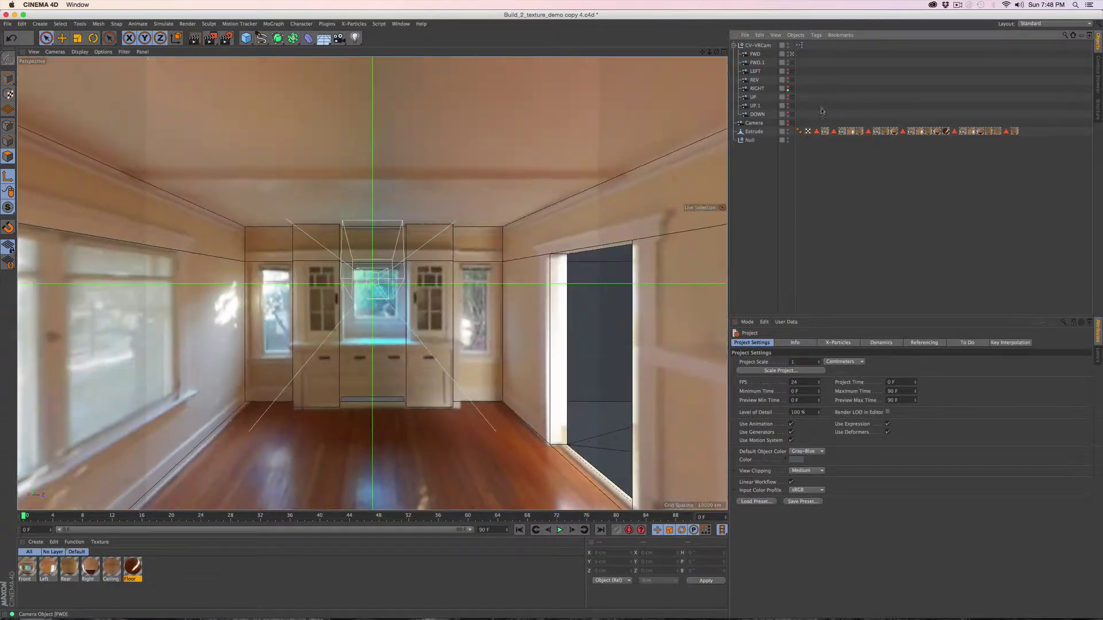
click(791, 123)
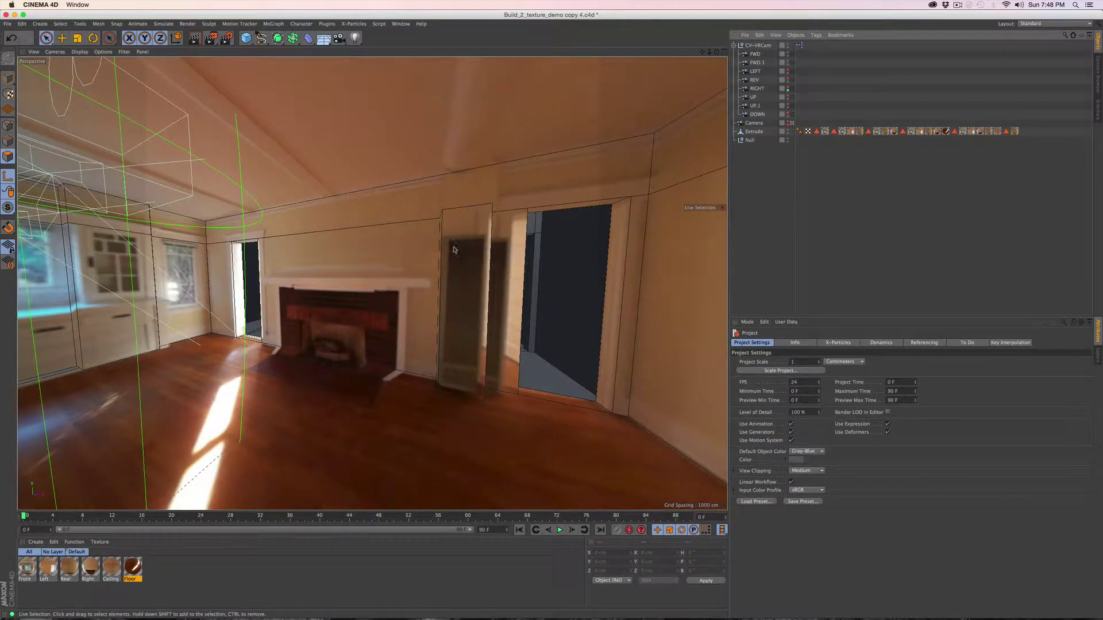
- Examine the flat fireplace projection up close at a steep angle, and return to the RIGHT camera's view
alt+right_drag(380, 288, 415, 283)
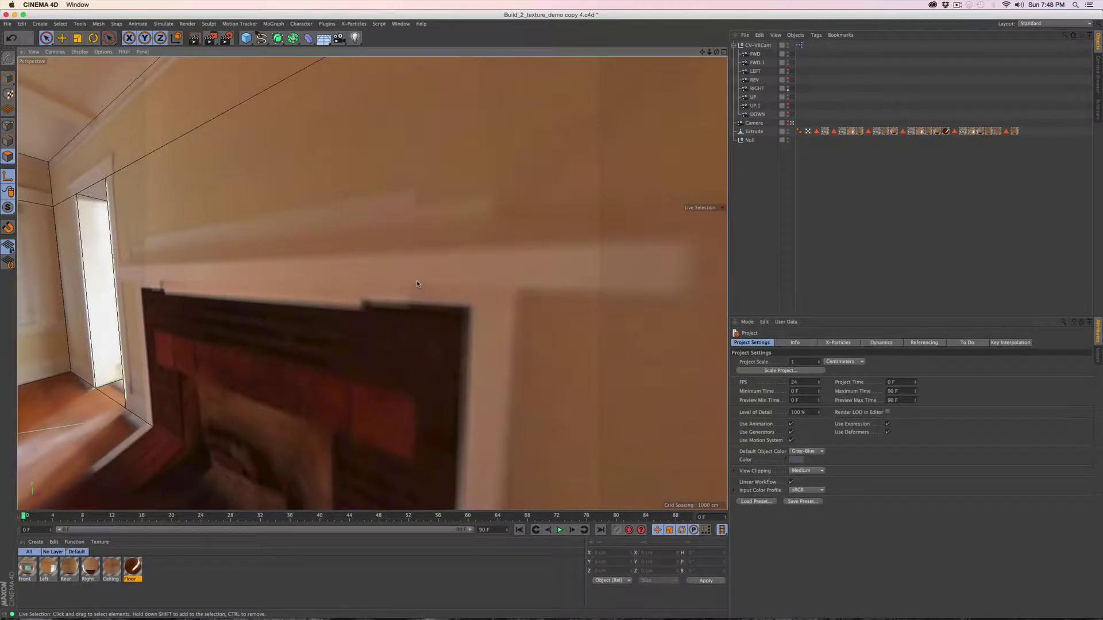
alt+drag(417, 283, 331, 290)
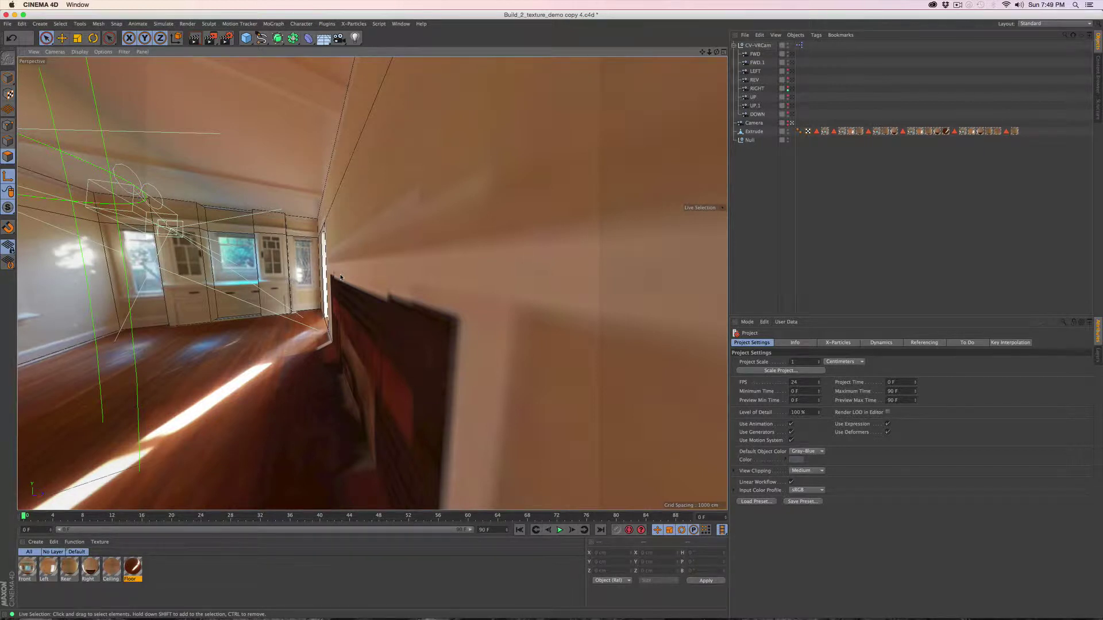
click(792, 89)
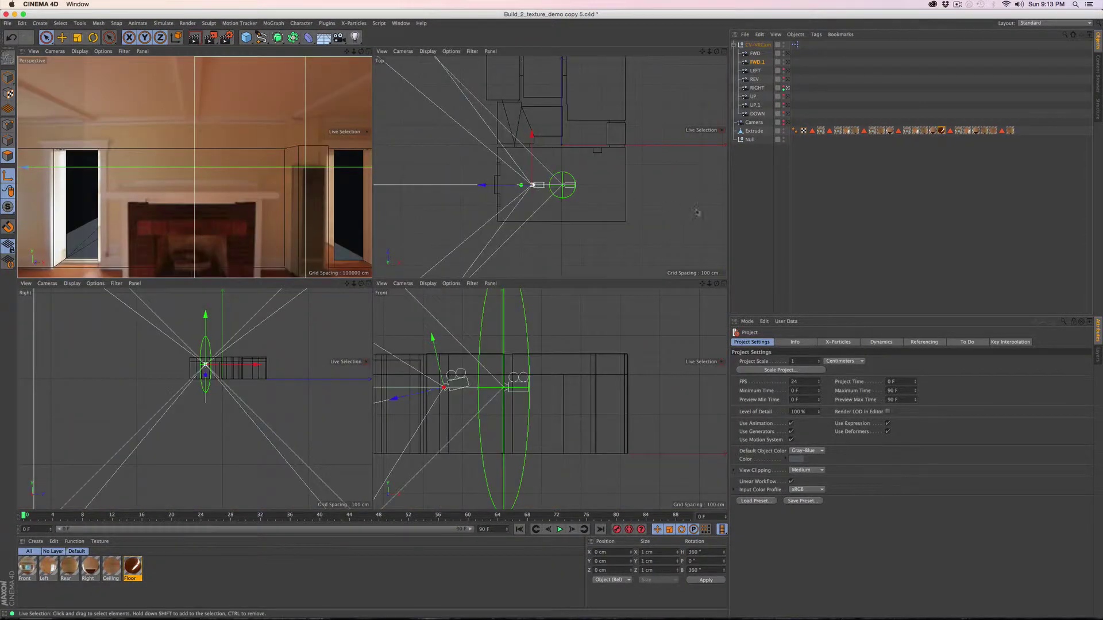
- Frame the room in the Top view and switch that view to a textured, shaded display with lines
scroll(636, 201, up, 5)
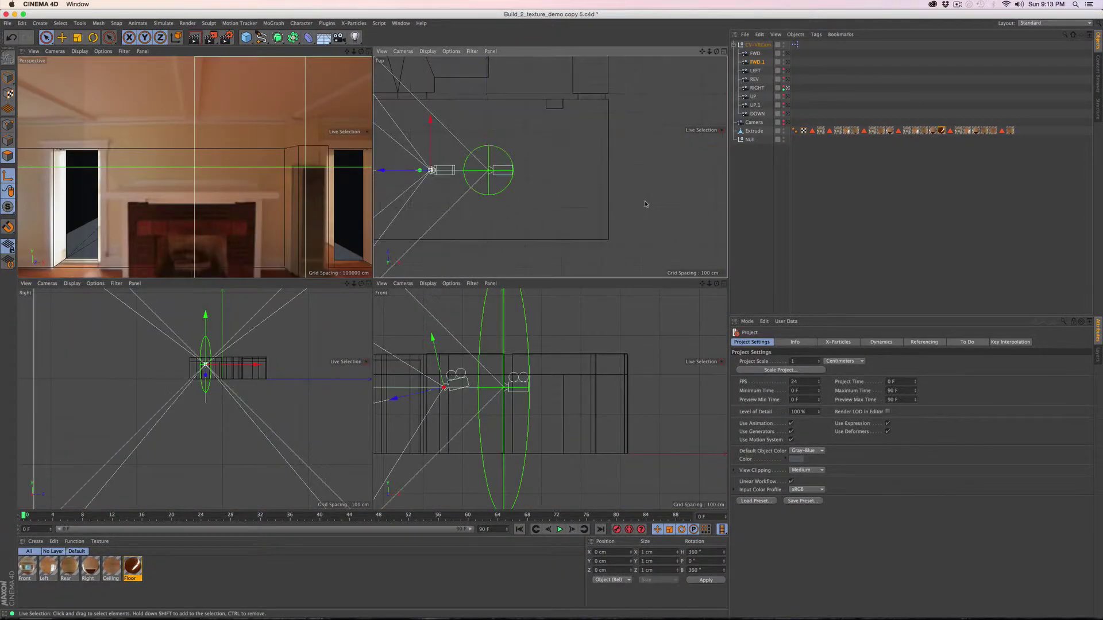
alt+middle_drag(638, 201, 760, 217)
click(428, 51)
click(434, 121)
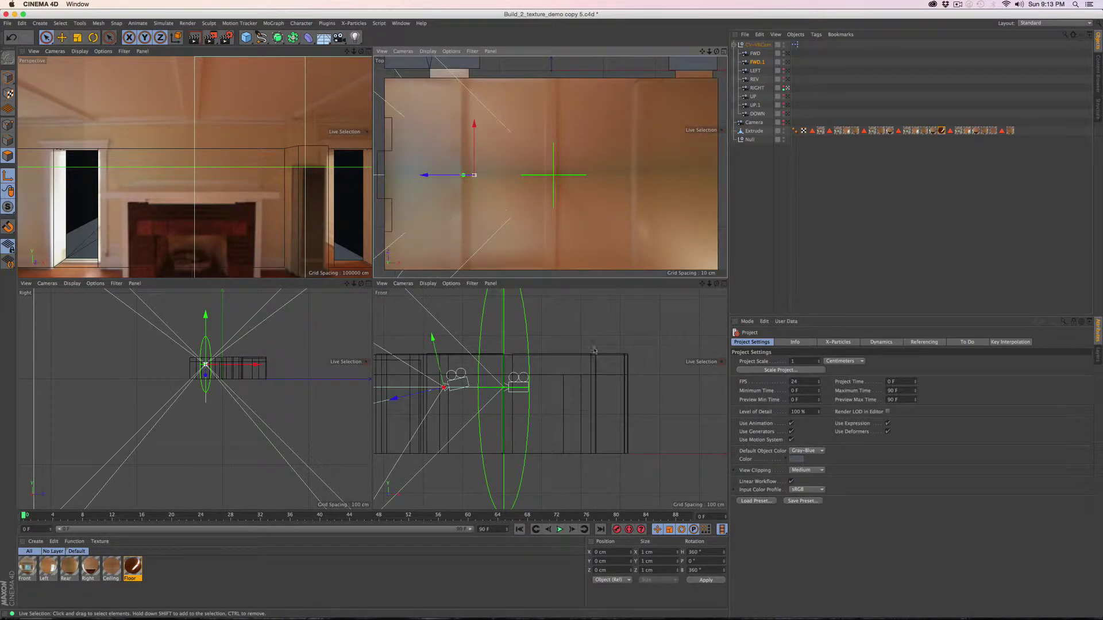
- Undo the accidental rotation of the Front view, frame the room closer and set its display to Constant Shading (Lines)
alt+drag(606, 335, 610, 333)
click(381, 283)
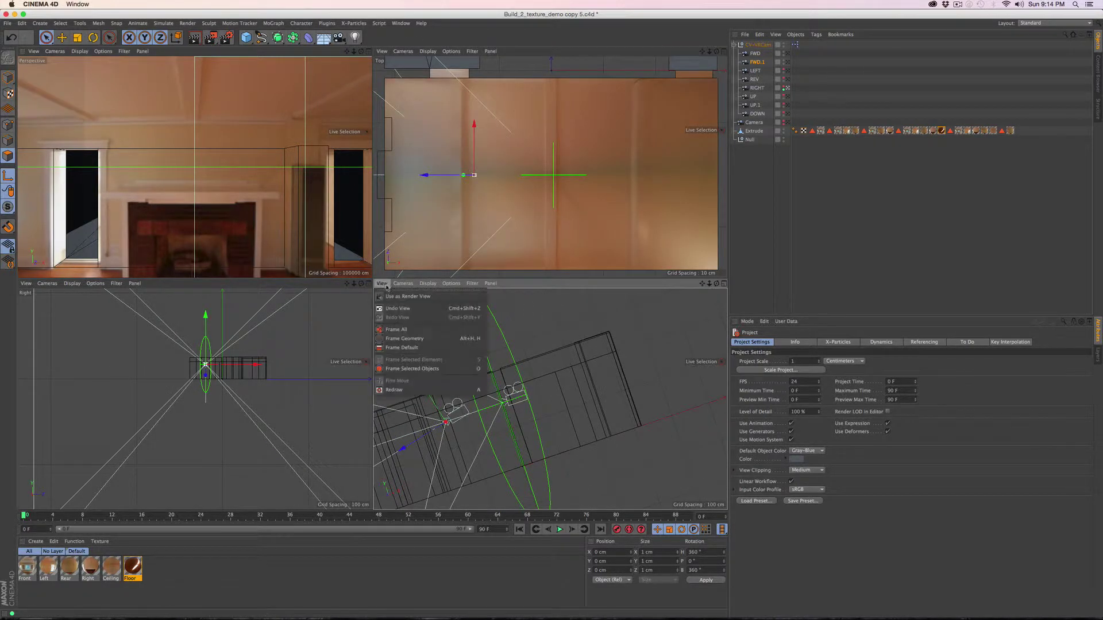
click(402, 304)
scroll(628, 334, up, 3)
click(428, 283)
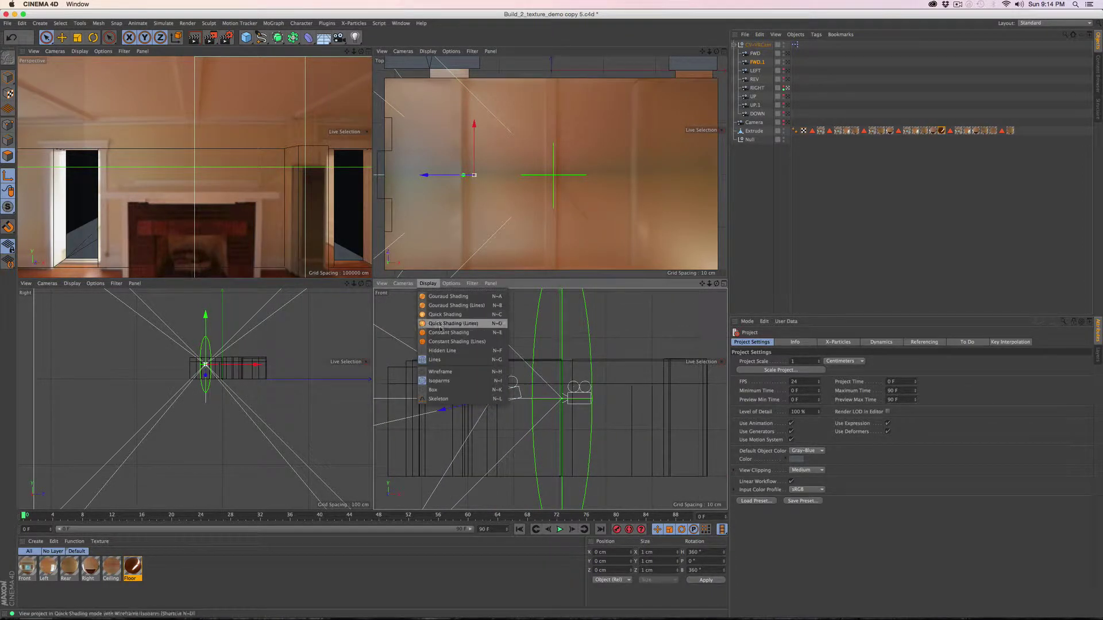
click(445, 338)
- Hide the polygons of the Extrude object's Front, Left, Ceiling and Rear polygon selections
click(811, 131)
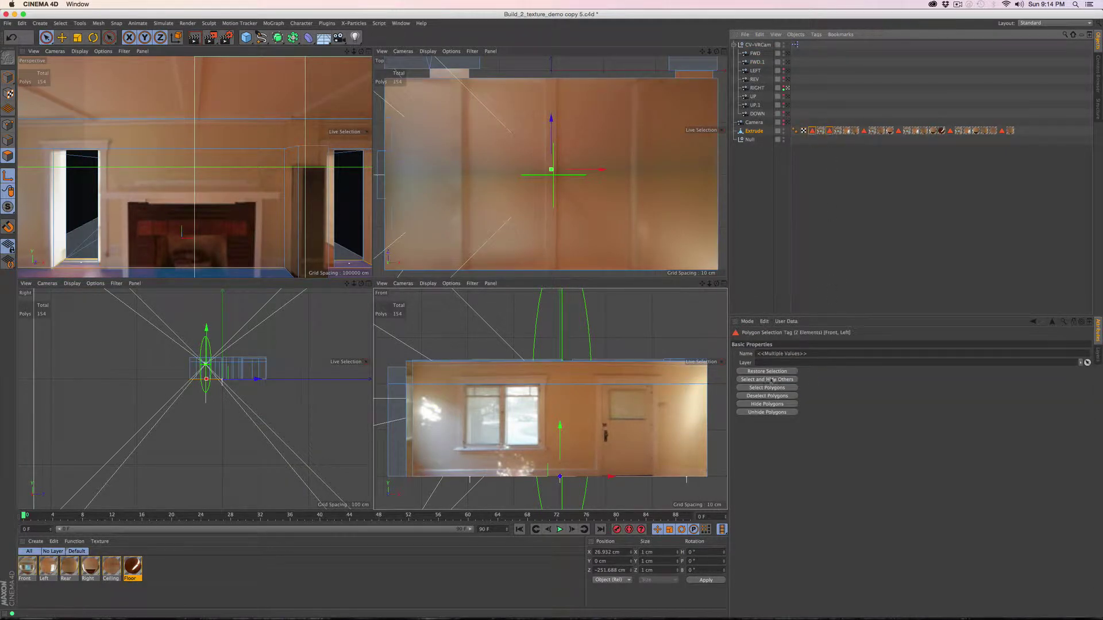
click(767, 412)
click(1010, 132)
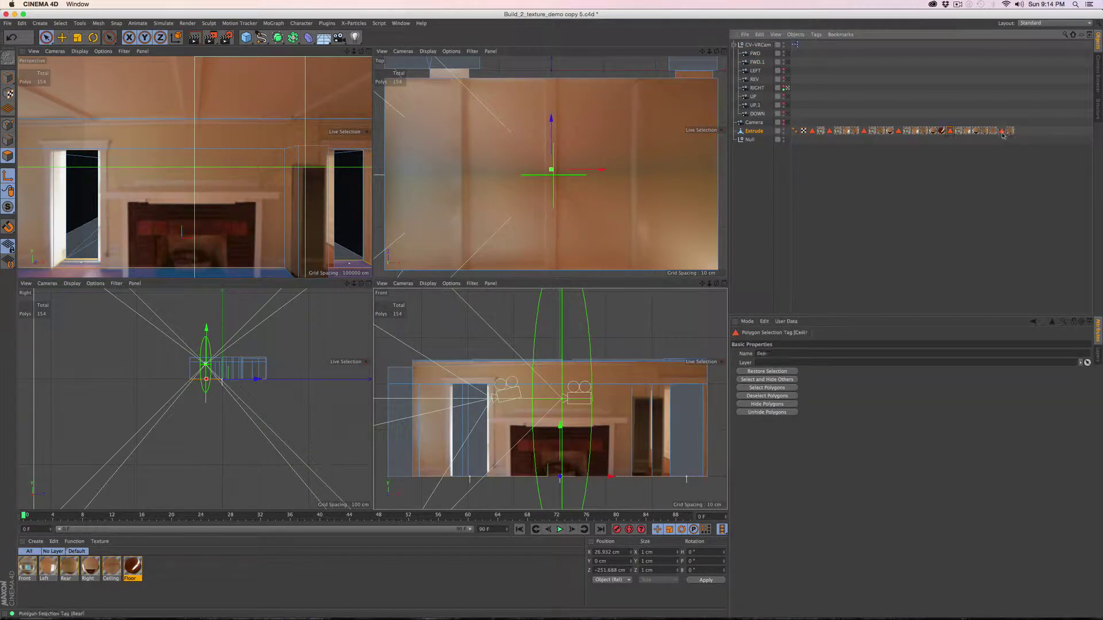
click(1002, 132)
shift+click(950, 132)
click(774, 405)
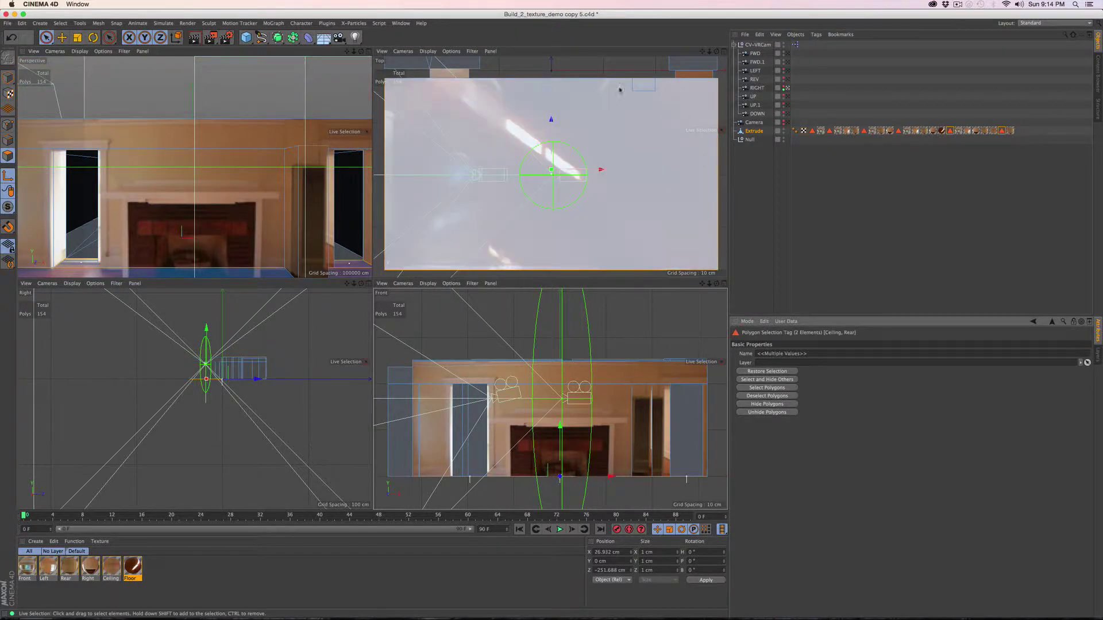
- In point mode, cut the wall vertically between fireplace and closet using the Knife in Plane mode, Y-Z plane, with Only Edges off
key(F4)
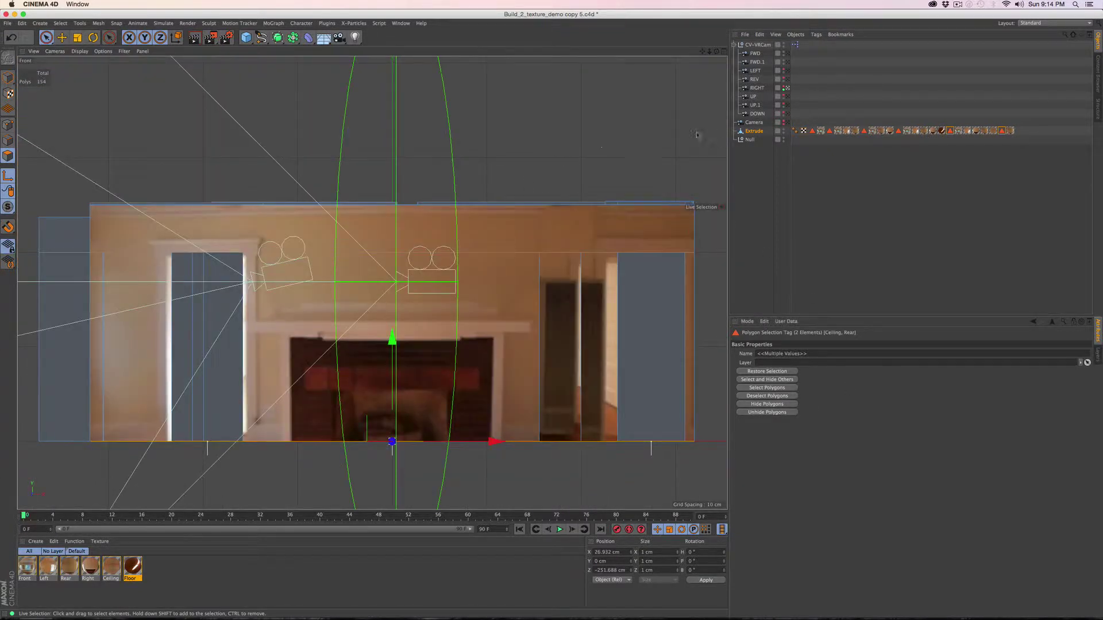
click(765, 131)
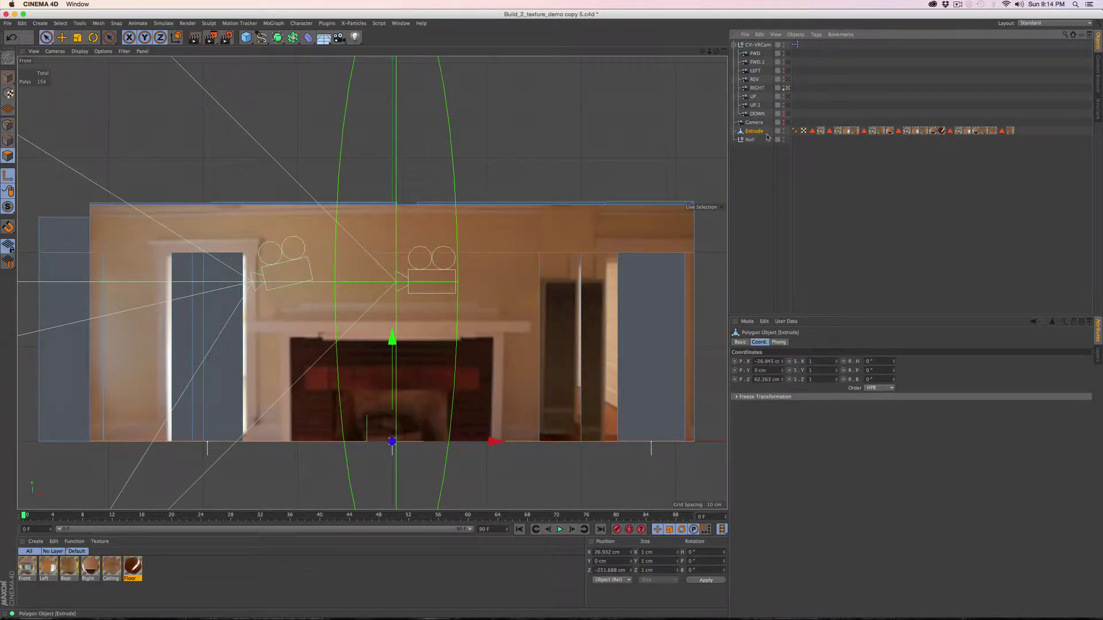
key(m)
key(k)
click(8, 125)
click(767, 352)
click(763, 374)
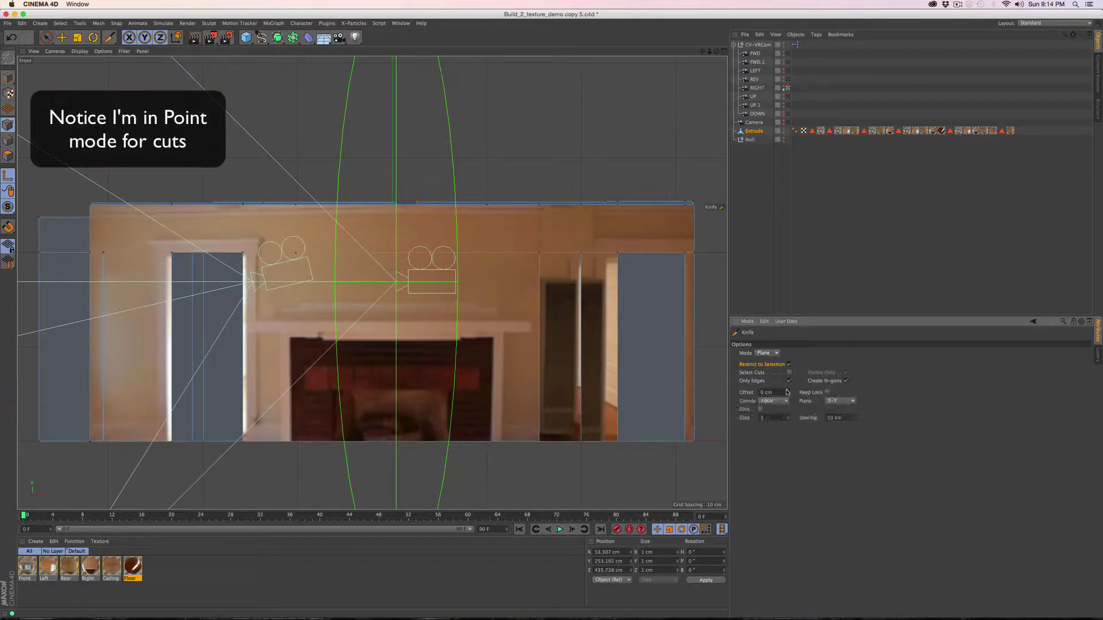
click(840, 401)
click(836, 410)
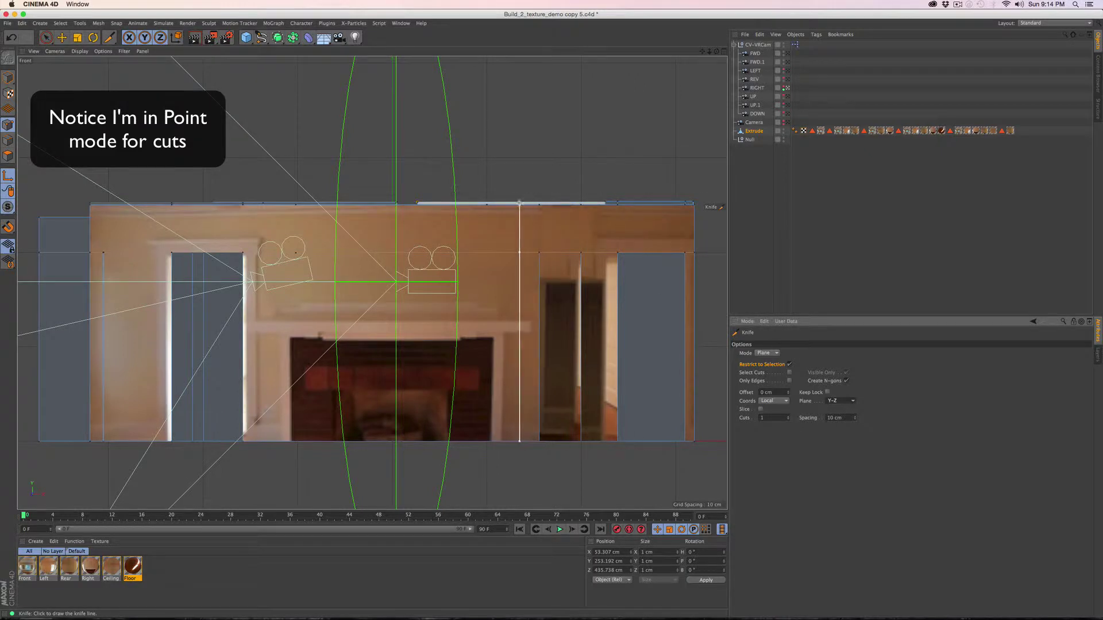
click(503, 204)
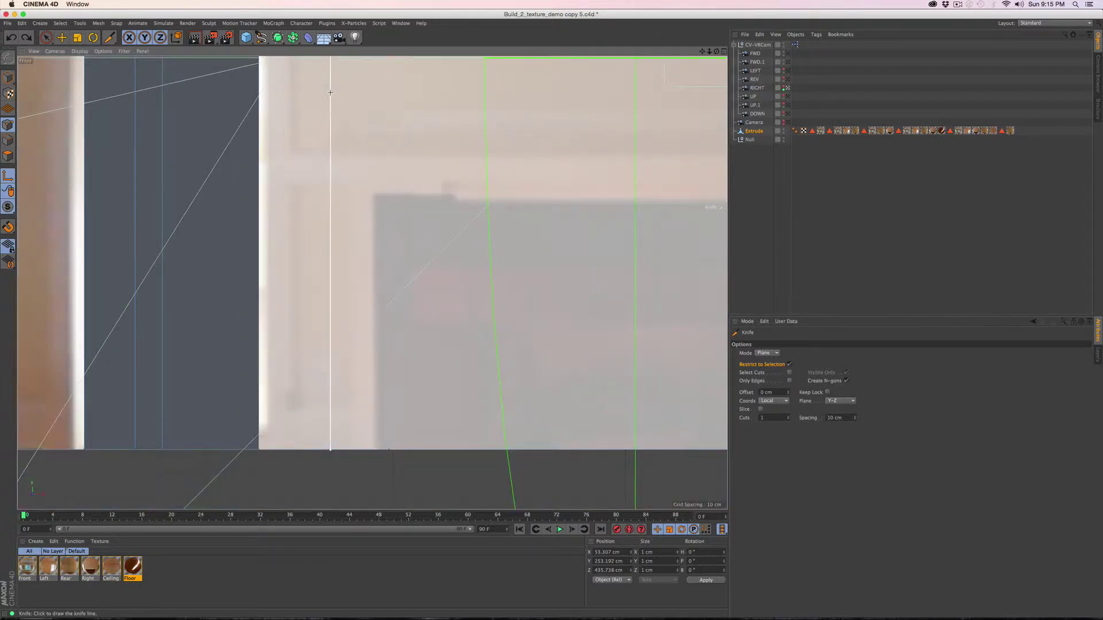
- Make a second vertical plane cut through the wall between the fireplace and the window-side doorway, including the strip above
alt+middle_drag(330, 92, 322, 154)
scroll(373, 283, down, 3)
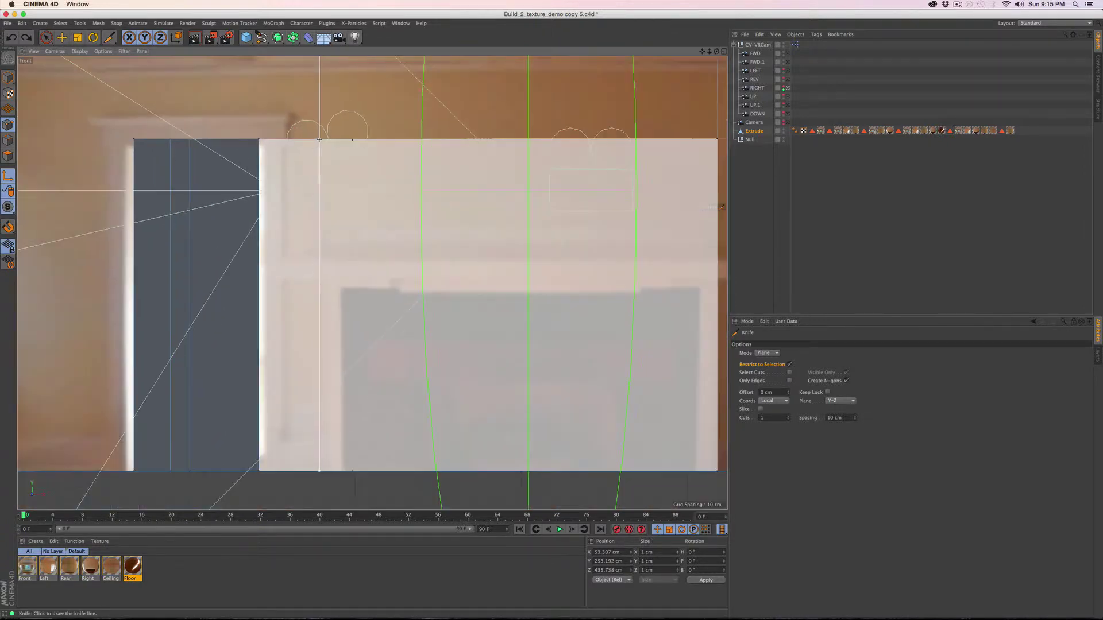
click(326, 122)
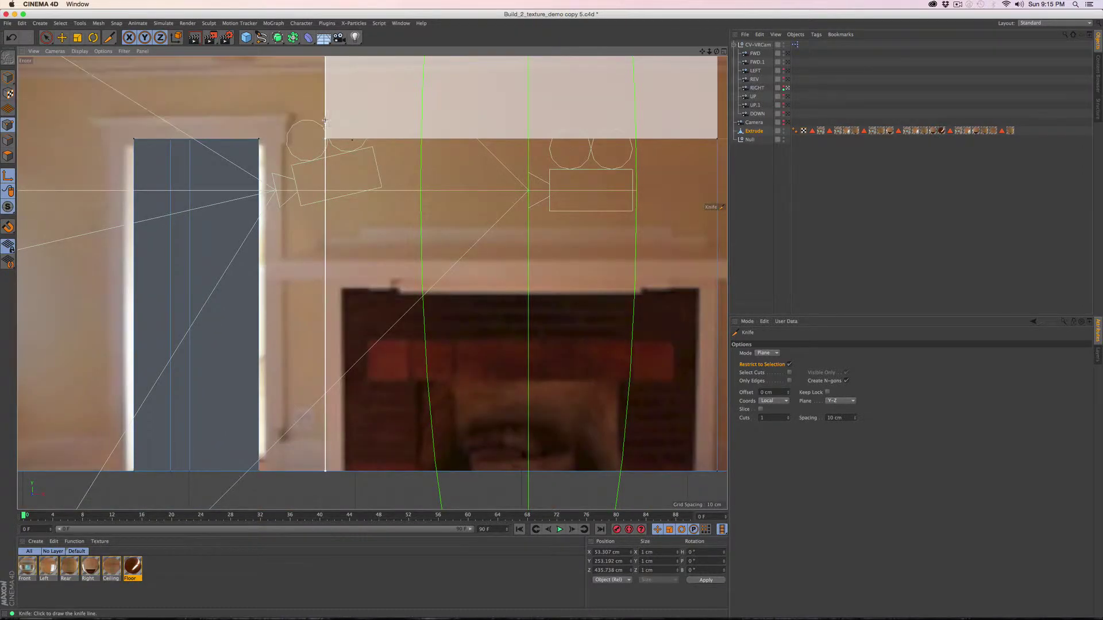
scroll(161, 378, down, 5)
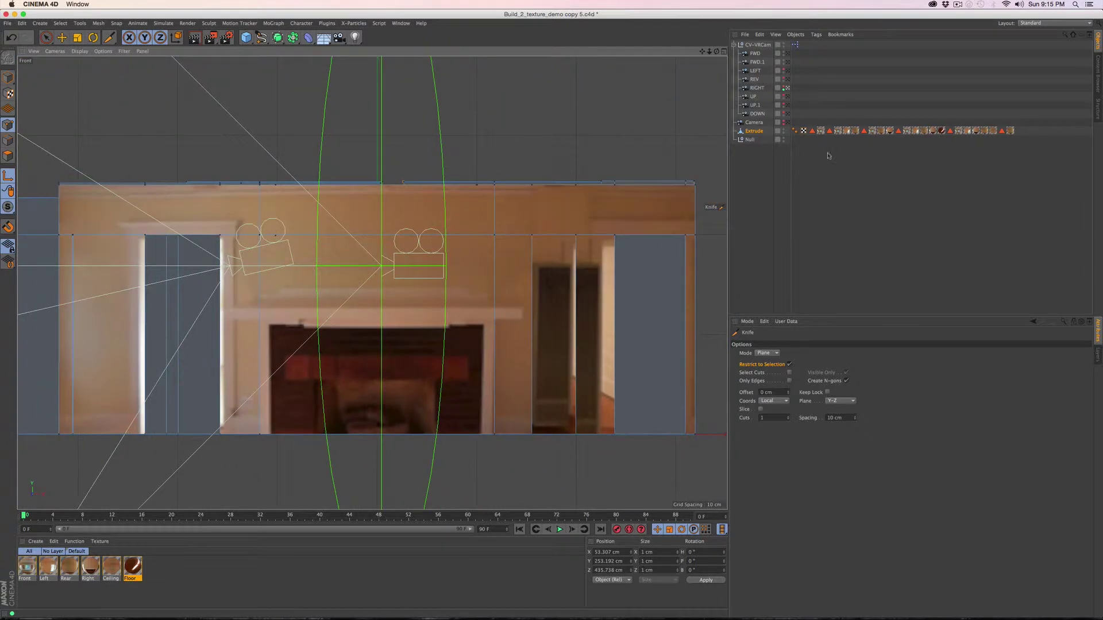
- Cut the wall horizontally at the mantel with the Knife's X-Z plane at a 129.5 cm offset, and select the fireplace polygon
click(852, 401)
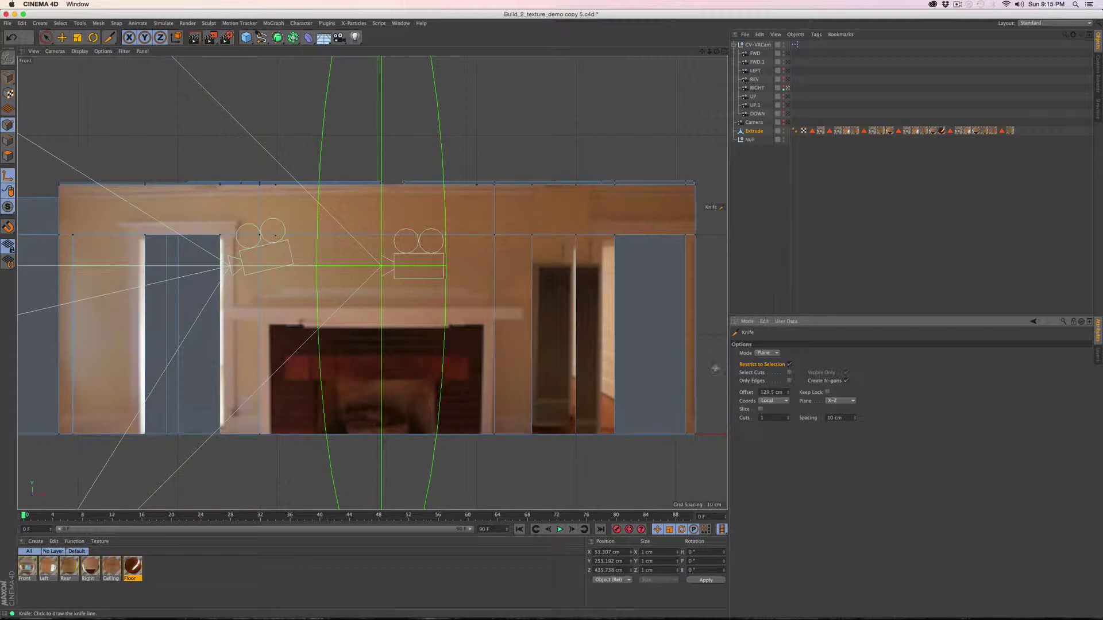
click(630, 440)
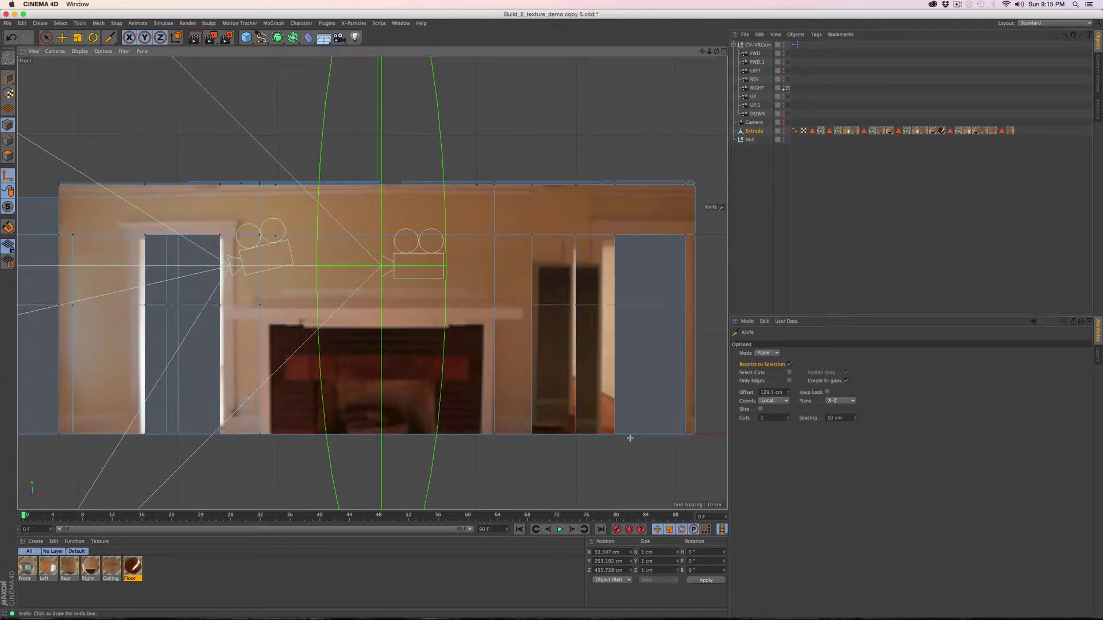
middle_click(587, 103)
key(space)
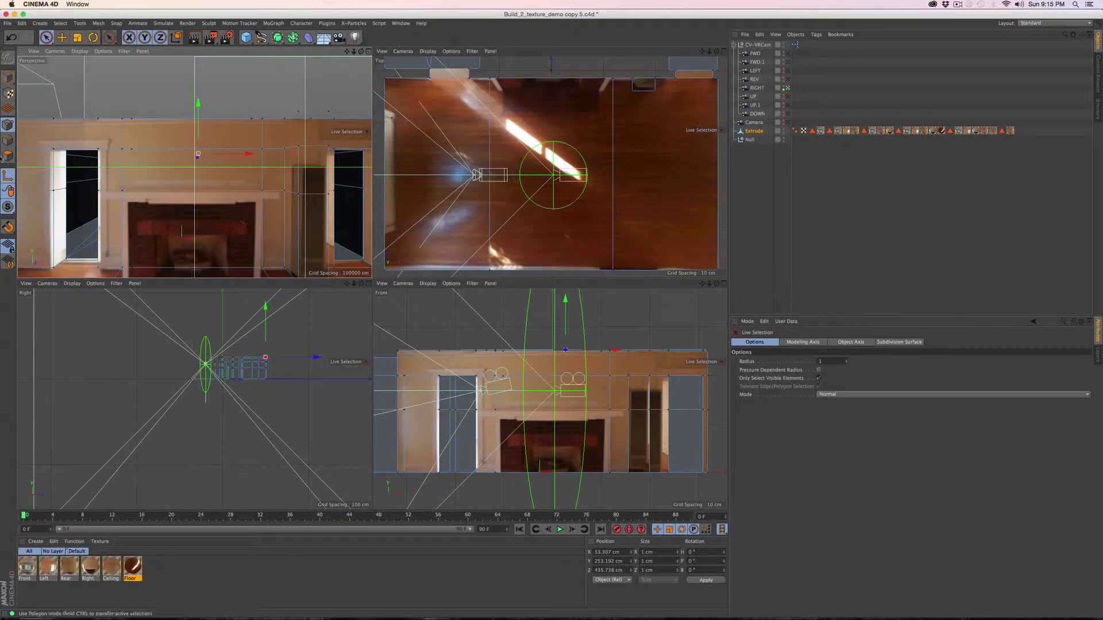
click(188, 221)
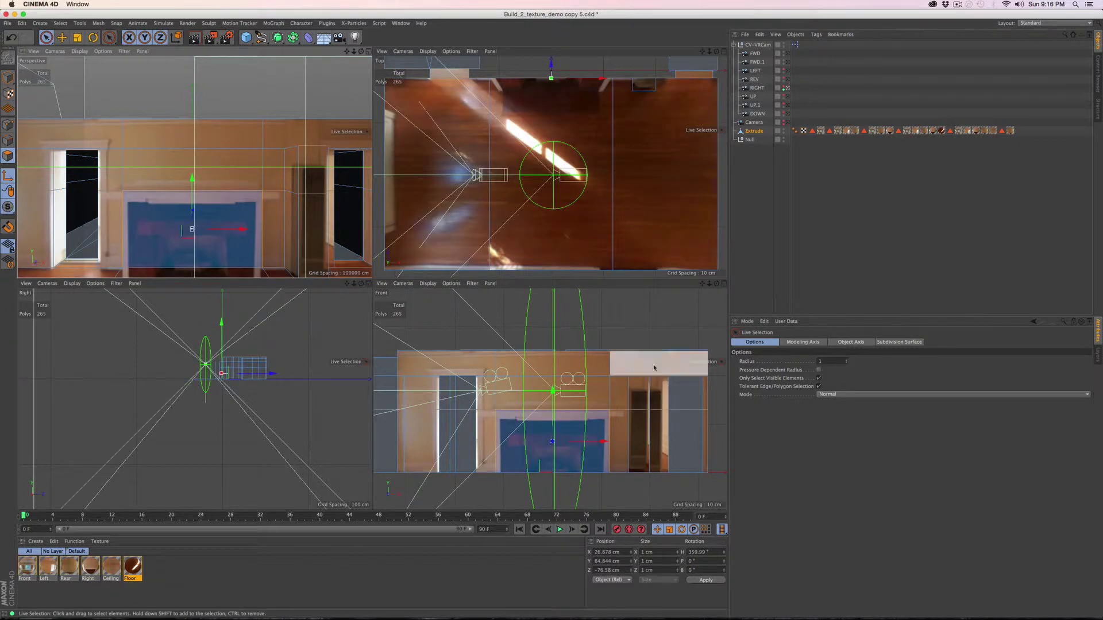
- Duplicate the RIGHT camera and orbit the copy to an angled view of the fireplace wall
click(368, 52)
ctrl+drag(759, 88, 766, 92)
alt+drag(567, 238, 531, 230)
key(F5)
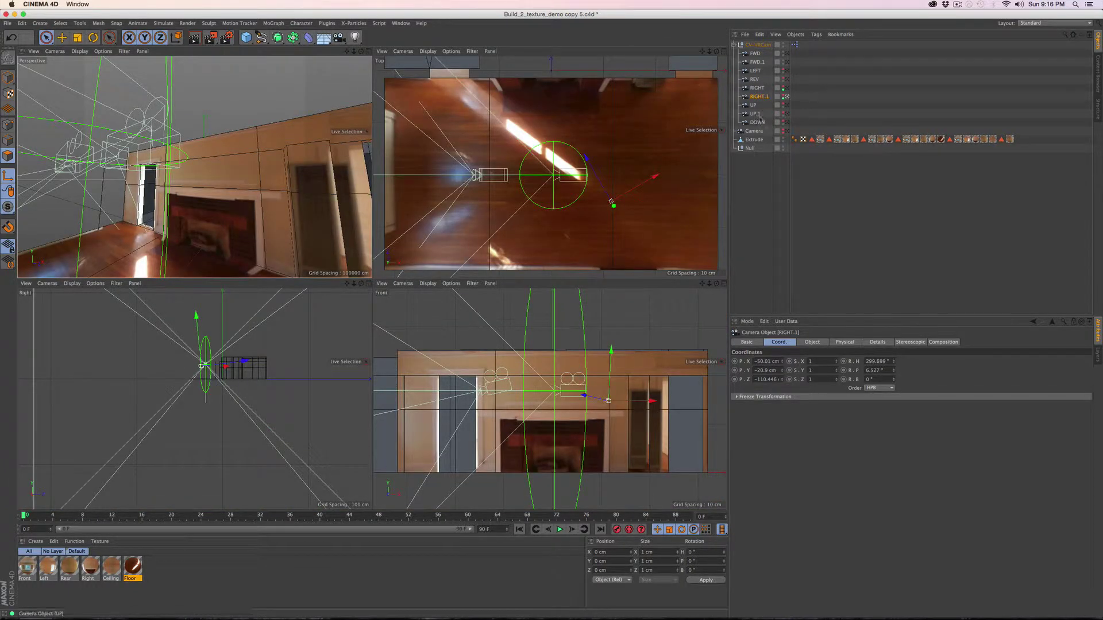
- Extrude the selected fireplace polygon on the Extrude object about 24.6 cm into the room
click(754, 140)
key(m)
key(t)
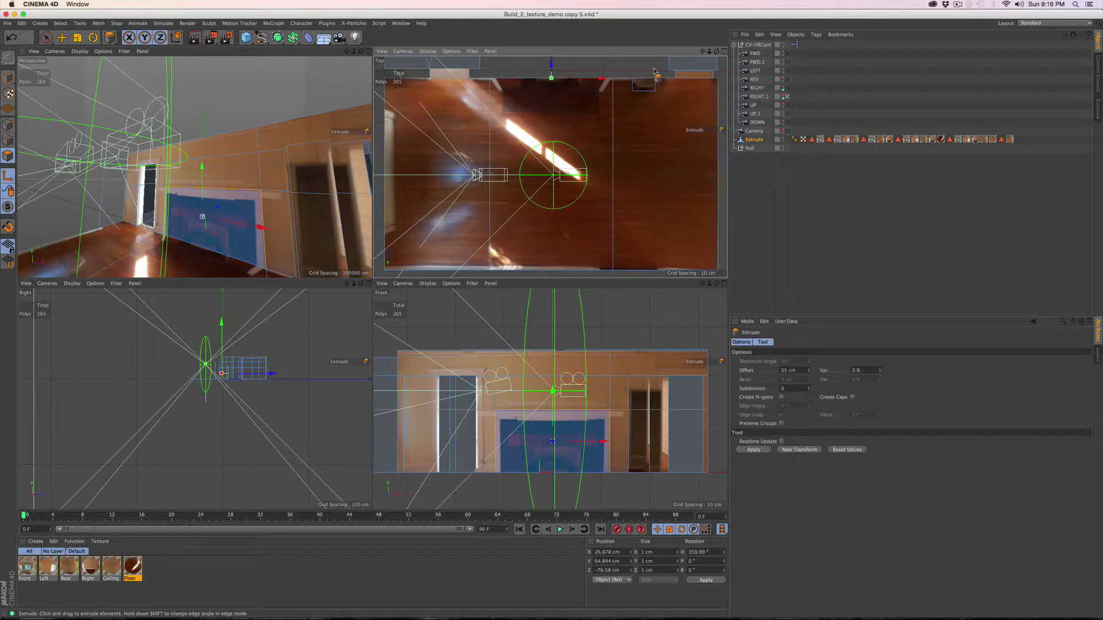
drag(543, 68, 500, 69)
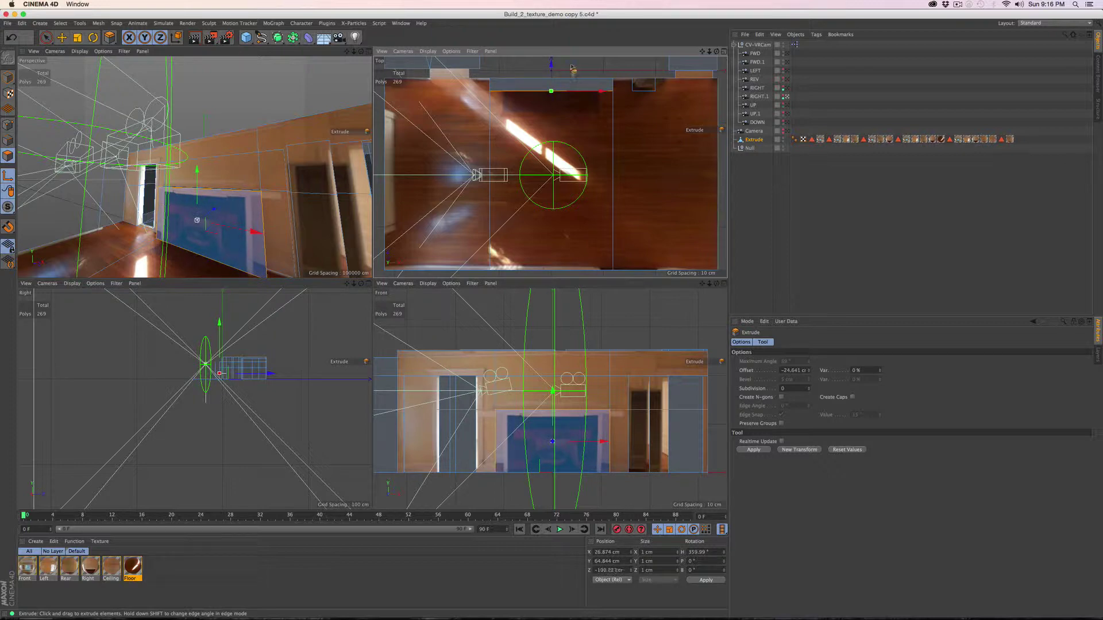
- Compare the extruded fireplace through the RIGHT and RIGHT.1 cameras, and examine its untextured side from a steeper angle
key(F1)
key(space)
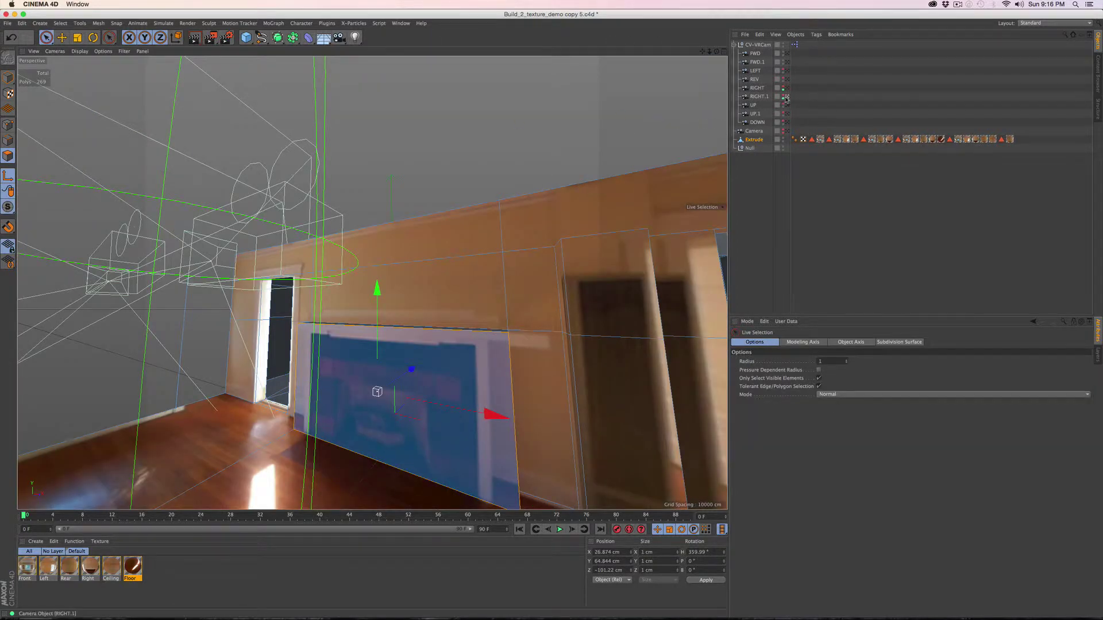
click(787, 89)
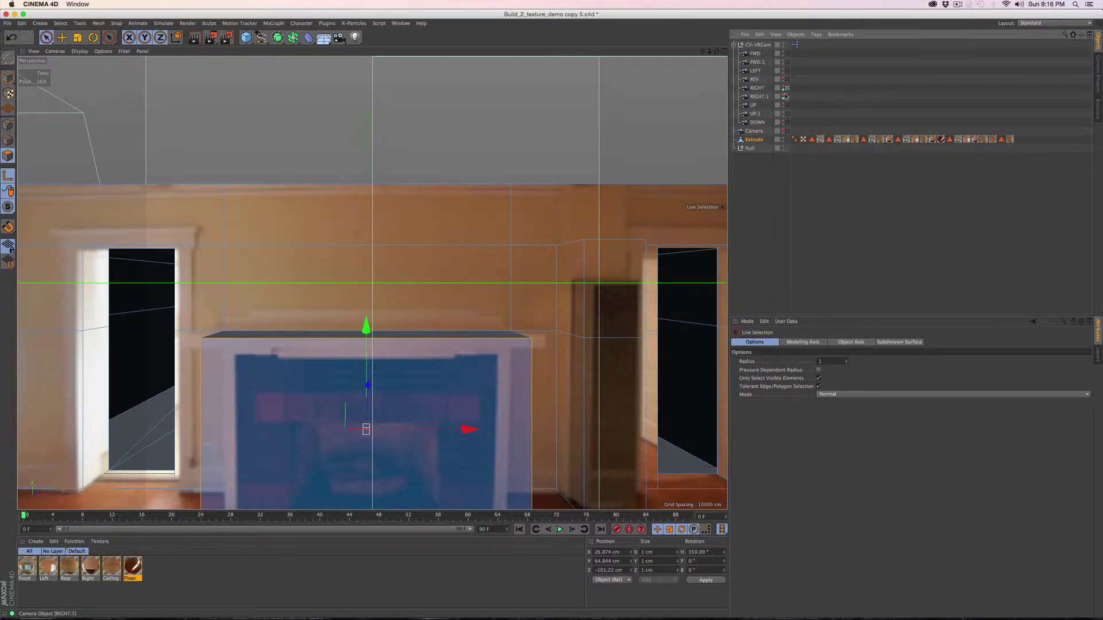
click(786, 97)
click(757, 96)
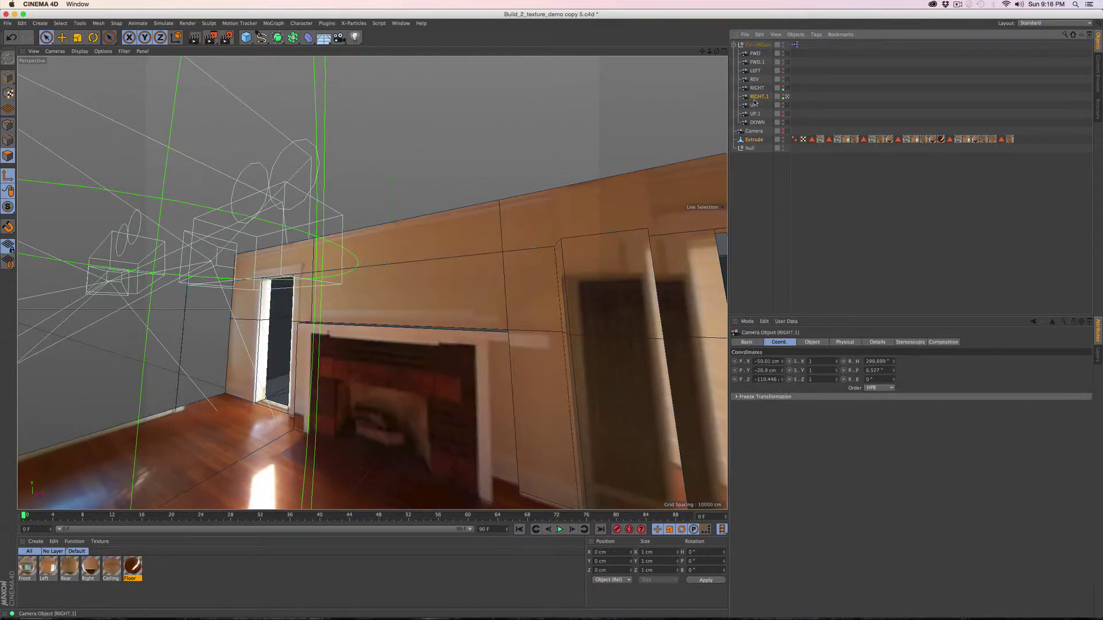
alt+drag(544, 387, 506, 384)
key(space)
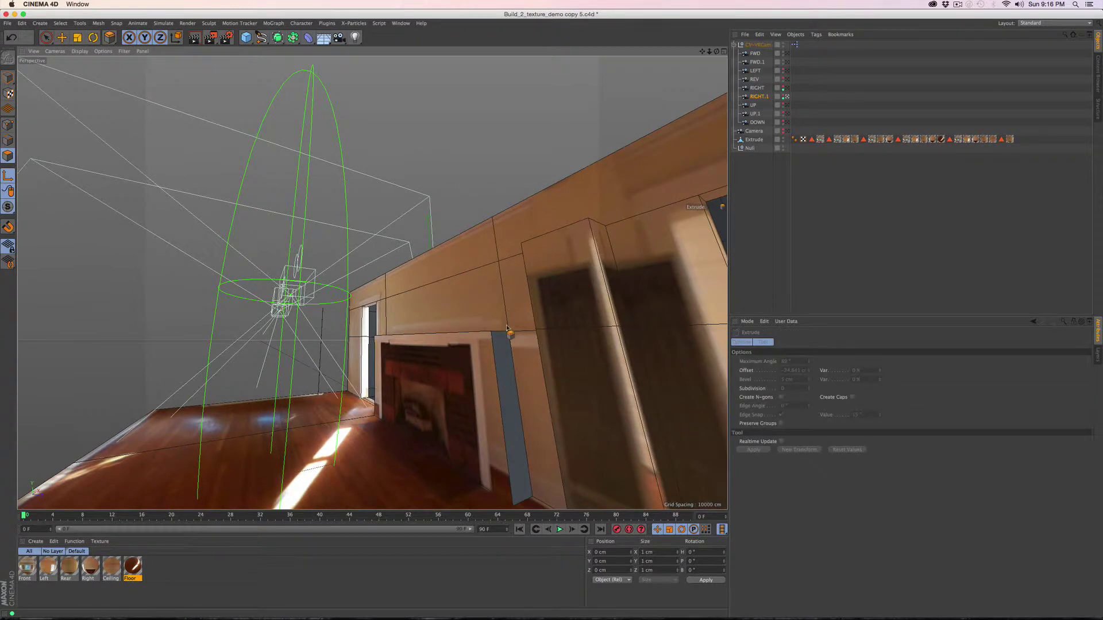
key(space)
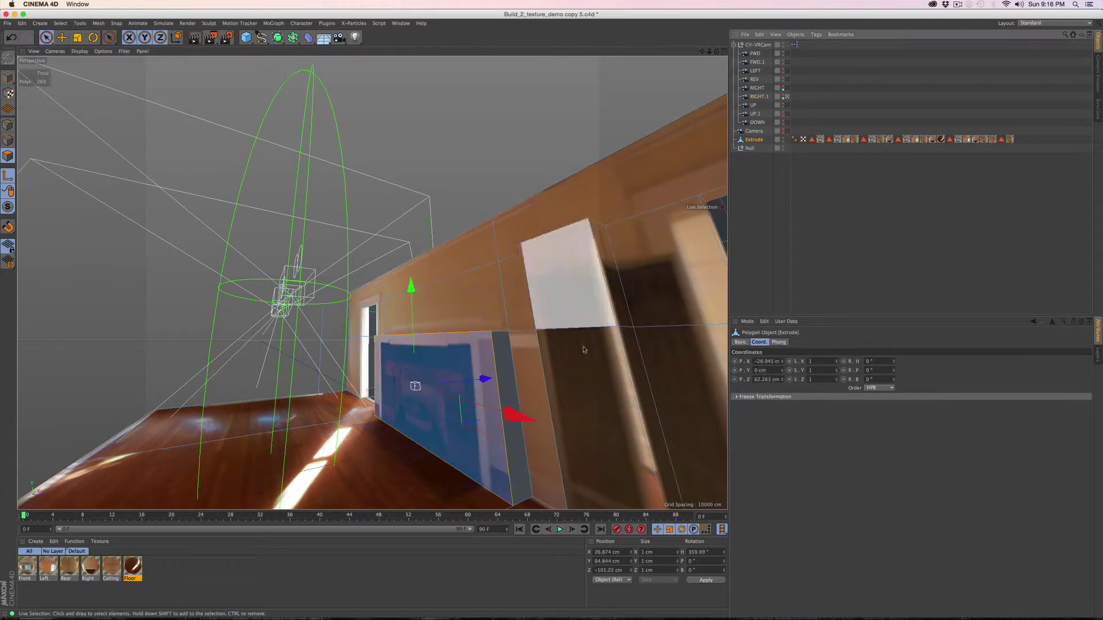
- Select both side polygons of the fireplace box and extrude them 15.262 cm
click(504, 396)
click(505, 397)
alt+drag(404, 411, 287, 398)
shift+click(360, 399)
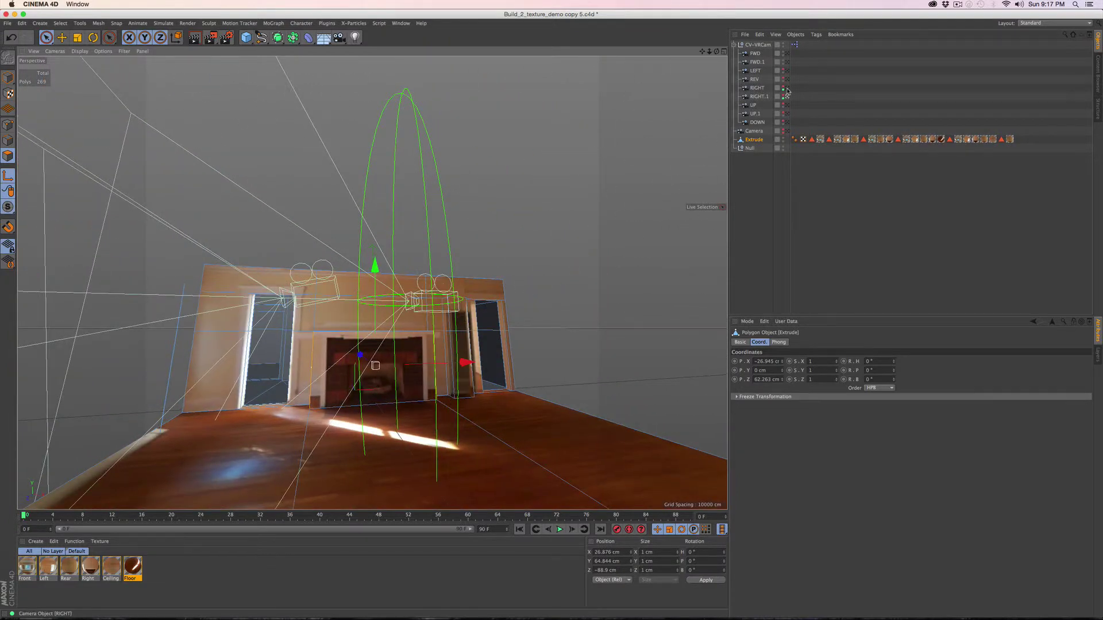
click(787, 88)
key(m)
key(Escape)
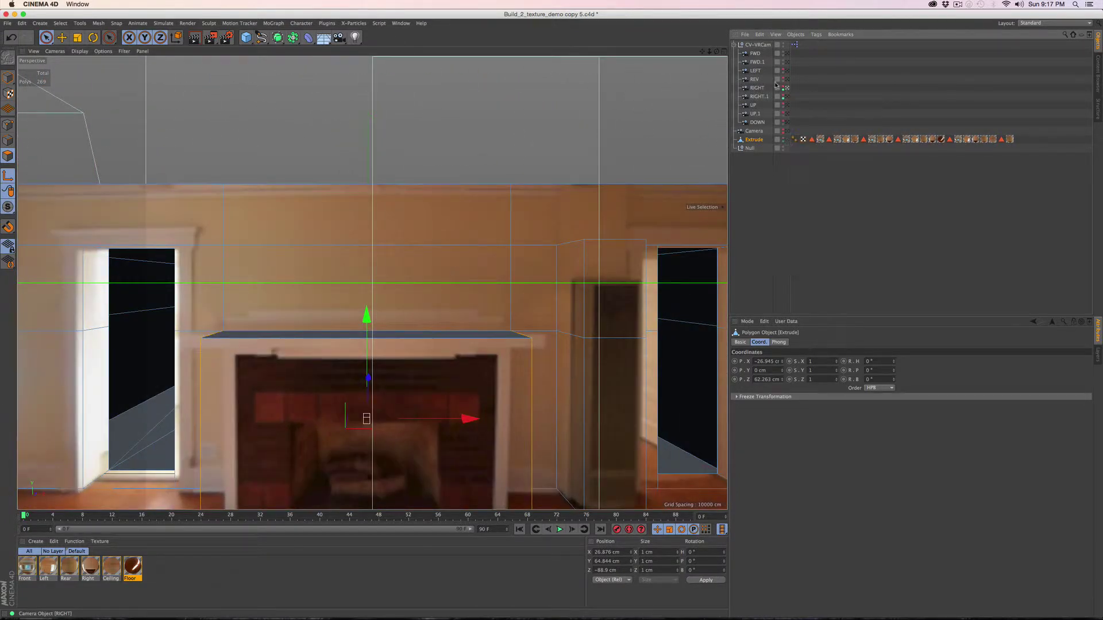
key(t)
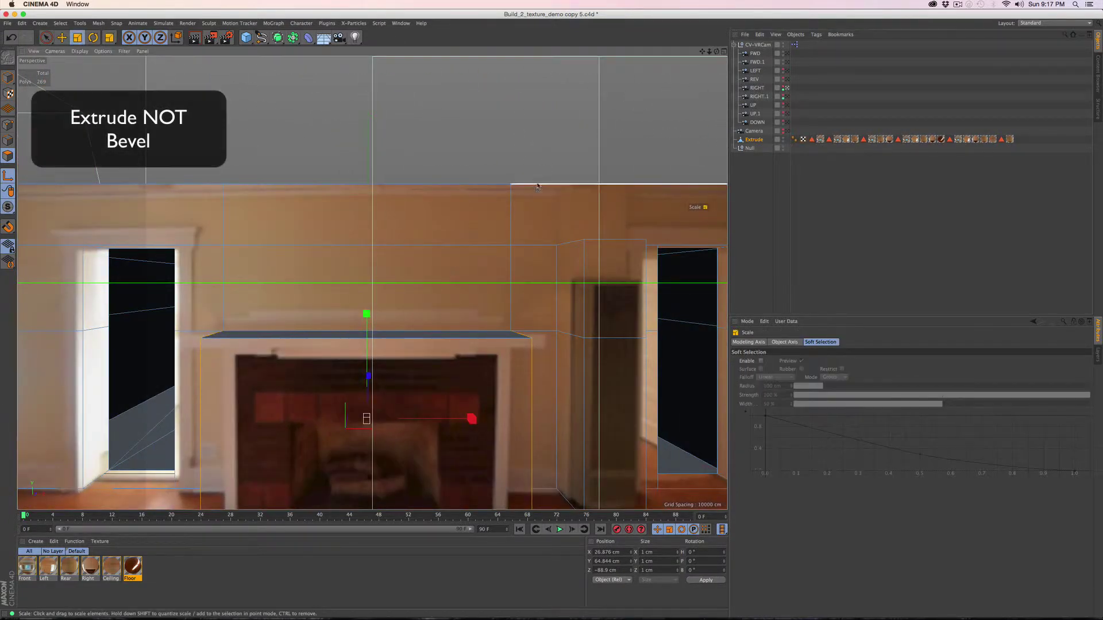
key(m)
key(t)
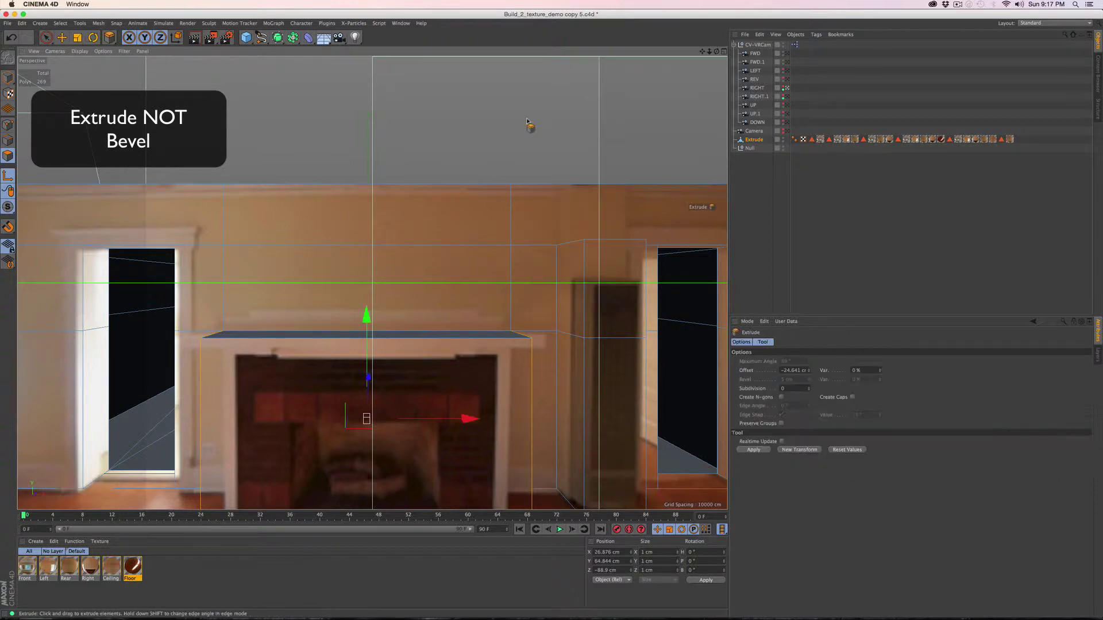
drag(517, 132, 549, 133)
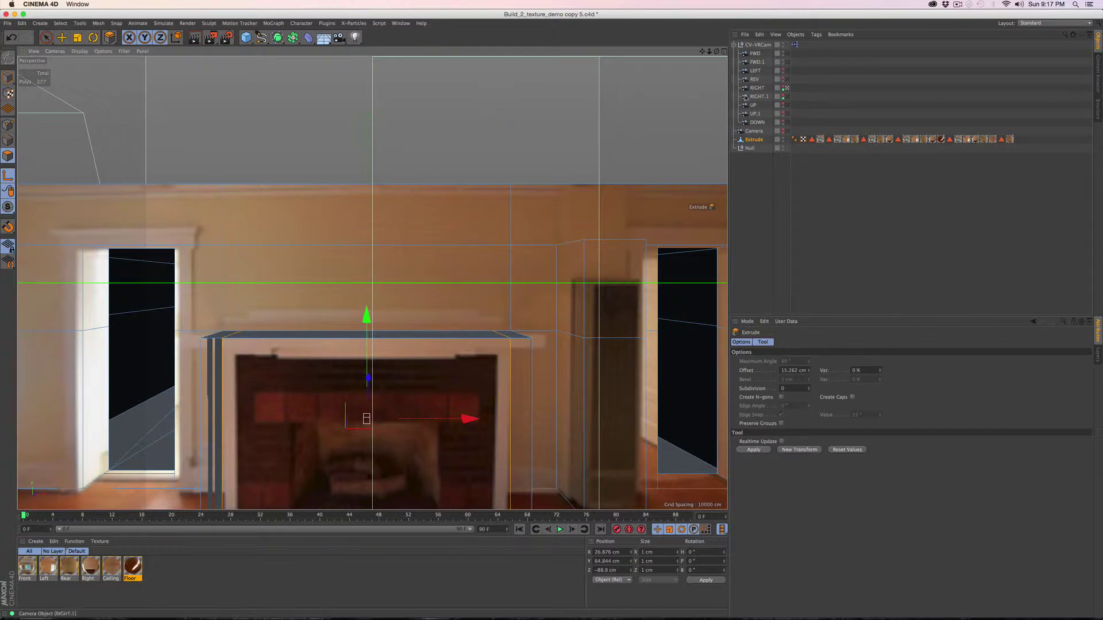
- View the wall through the RIGHT.1 camera and delete the fireplace's large front polygon
click(787, 97)
scroll(428, 359, up, 5)
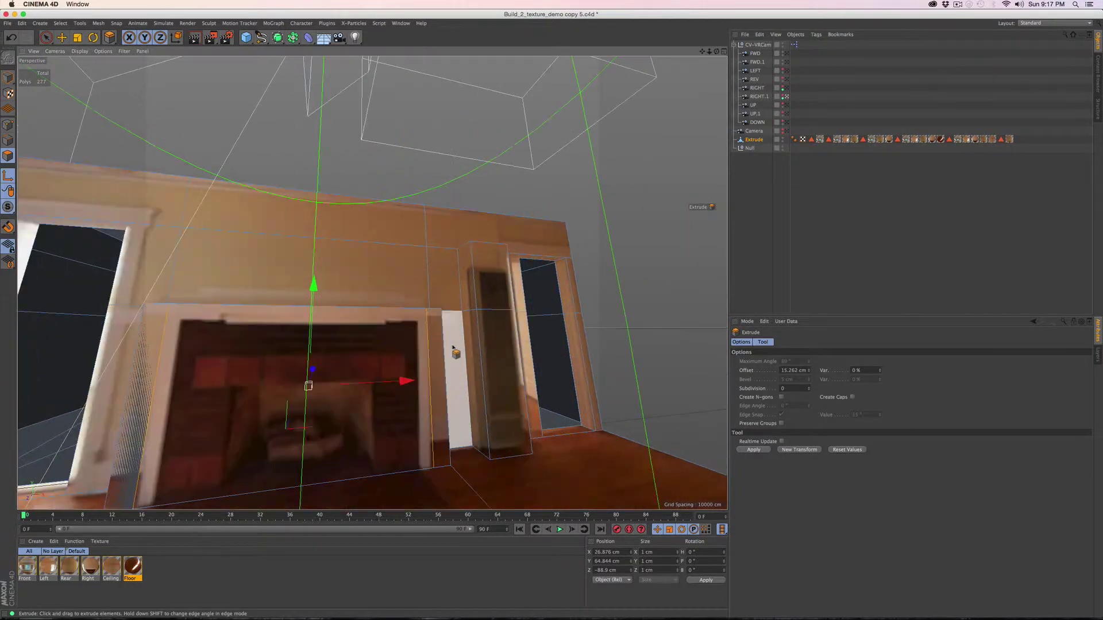
key(space)
alt+drag(440, 360, 402, 364)
key(Delete)
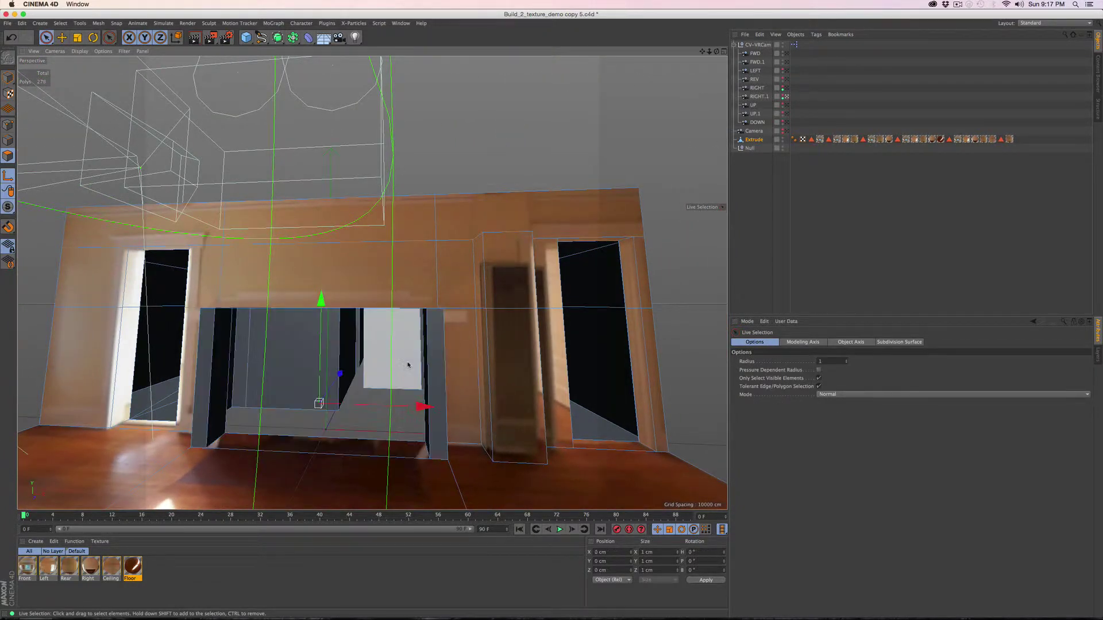
- Delete the two narrow front polygons at either side of the opened fireplace
scroll(417, 362, up, 5)
scroll(415, 368, down, 4)
alt+drag(411, 362, 411, 369)
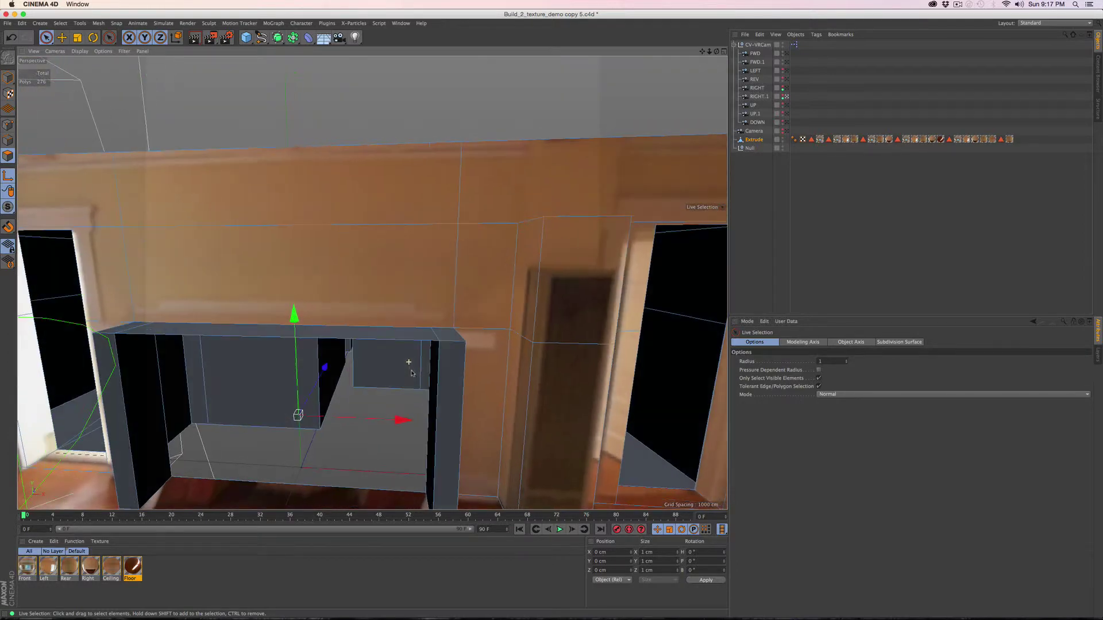
click(447, 373)
key(Delete)
click(112, 379)
key(Delete)
- Delete the long top polygon of the fireplace and the small top polygon at each end
click(367, 331)
key(Delete)
click(457, 339)
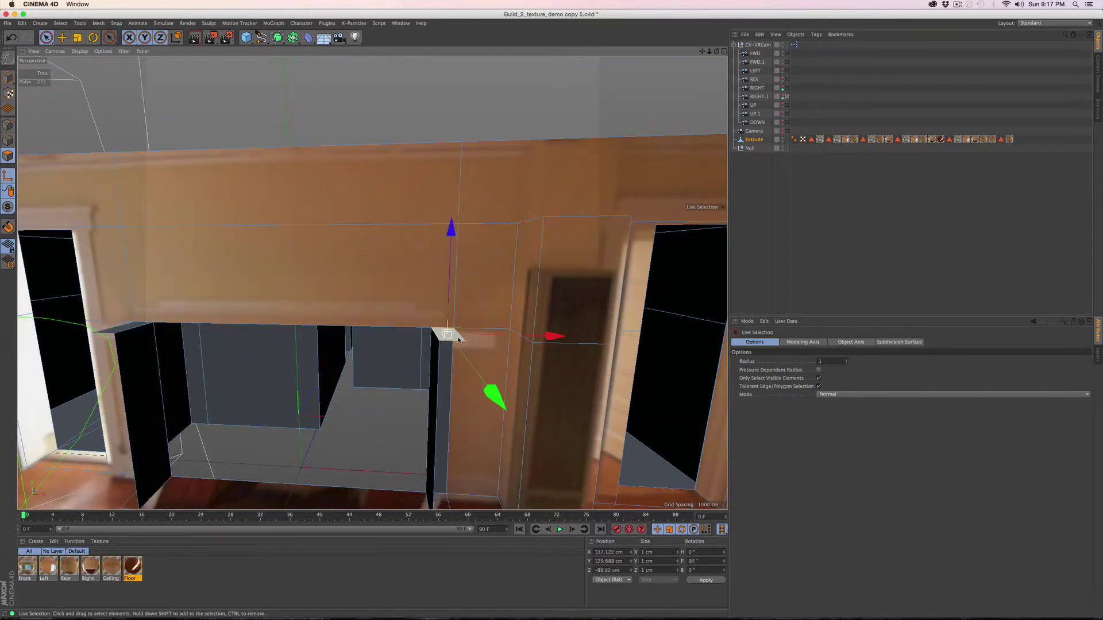
key(Delete)
click(132, 328)
key(Delete)
- Rebuild the missing front and top polygons to close the narrower fireplace box
right_click(134, 328)
click(144, 340)
drag(133, 332, 120, 390)
alt+drag(468, 405, 469, 378)
key(space)
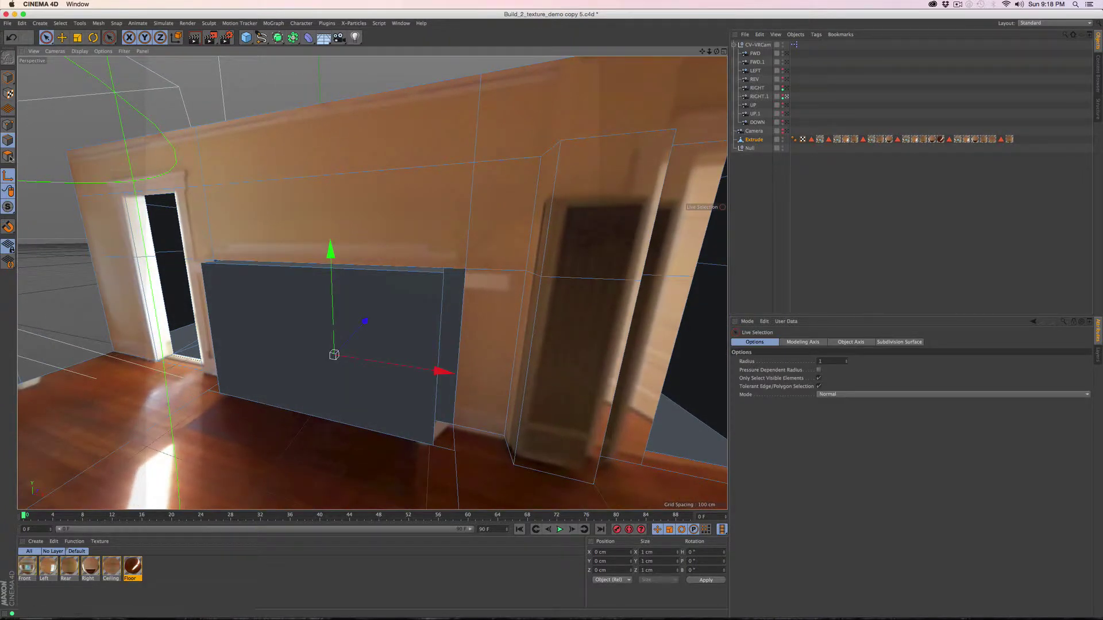
- In polygon mode, delete the leftover floor-level polygons at the right base of the fireplace box
click(8, 156)
click(303, 300)
click(408, 270)
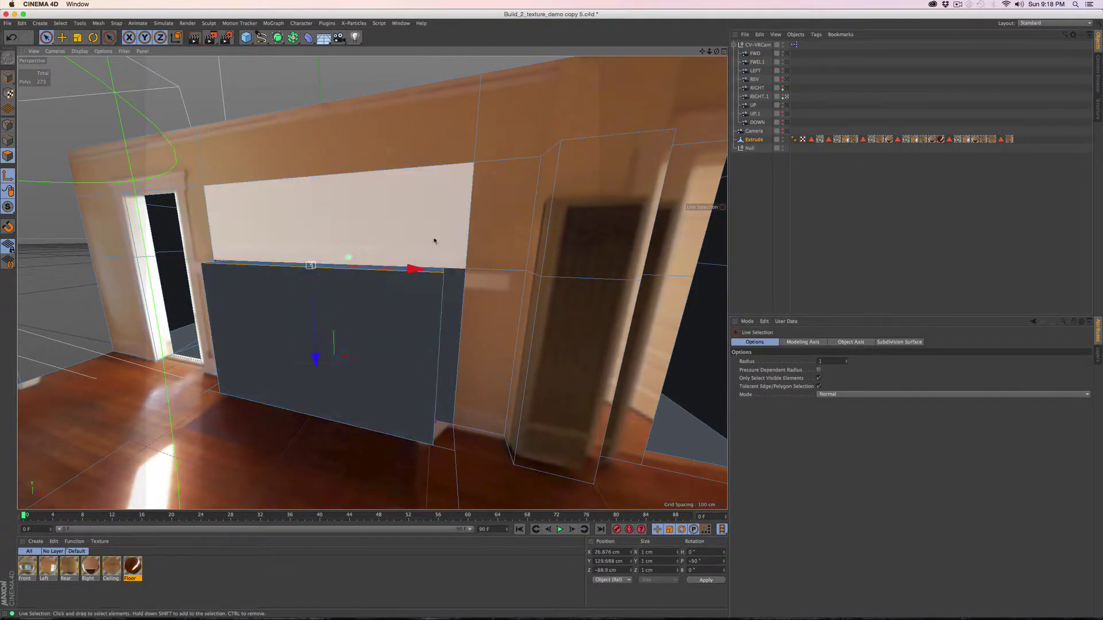
click(457, 302)
alt+drag(480, 314, 454, 374)
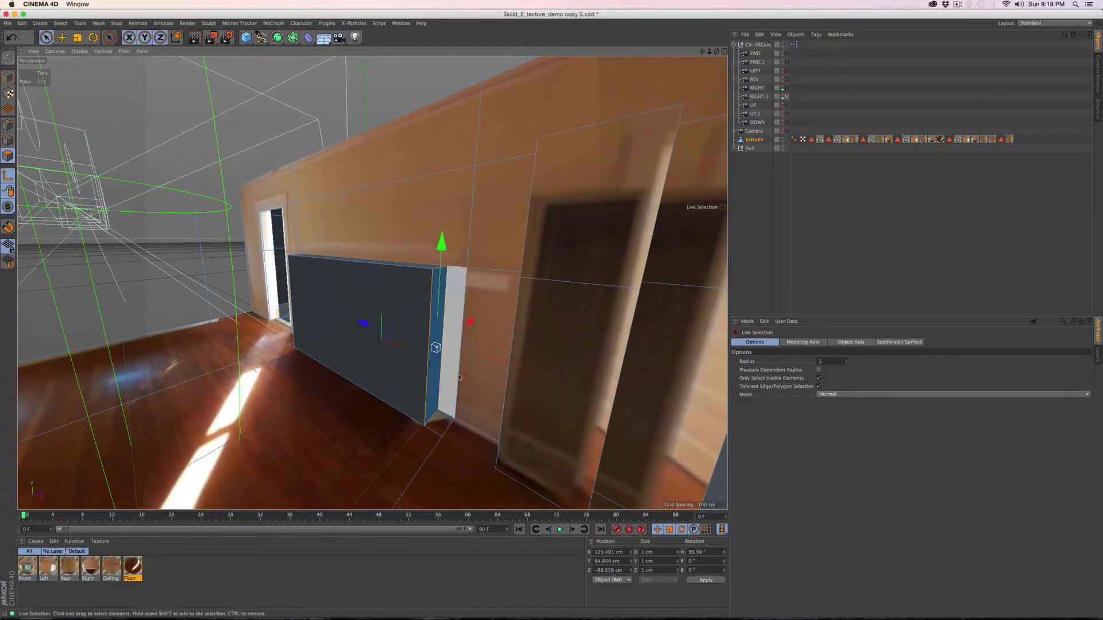
click(438, 427)
key(Delete)
click(440, 420)
key(Delete)
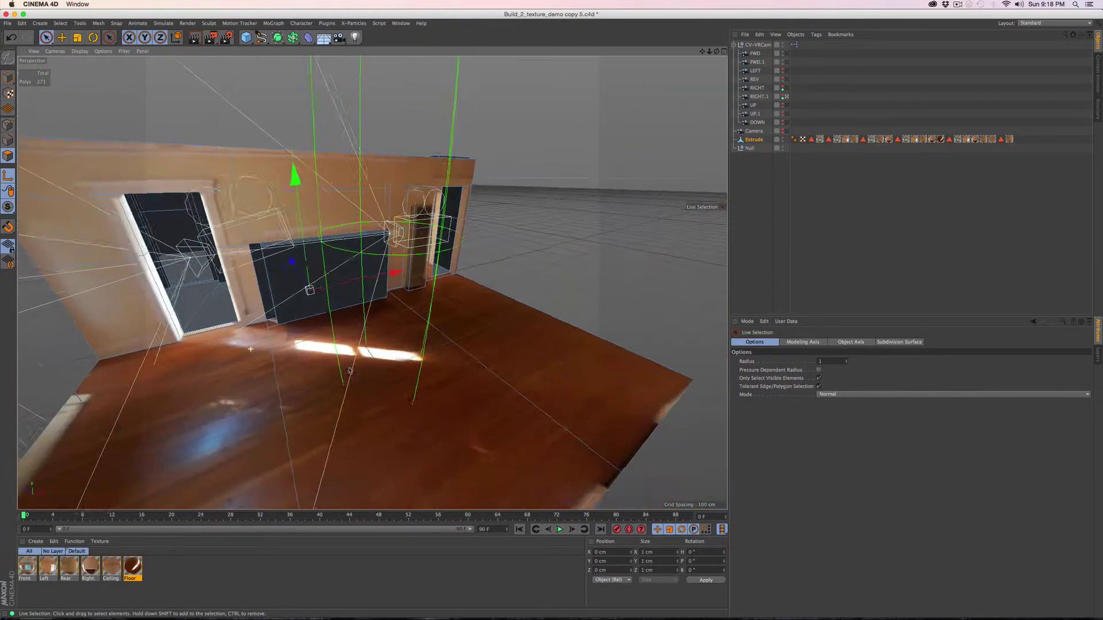
- Delete the leftover floor-level polygon at the left base of the fireplace box
alt+right_drag(351, 371, 391, 368)
alt+right_drag(237, 357, 408, 276)
alt+right_drag(295, 364, 390, 339)
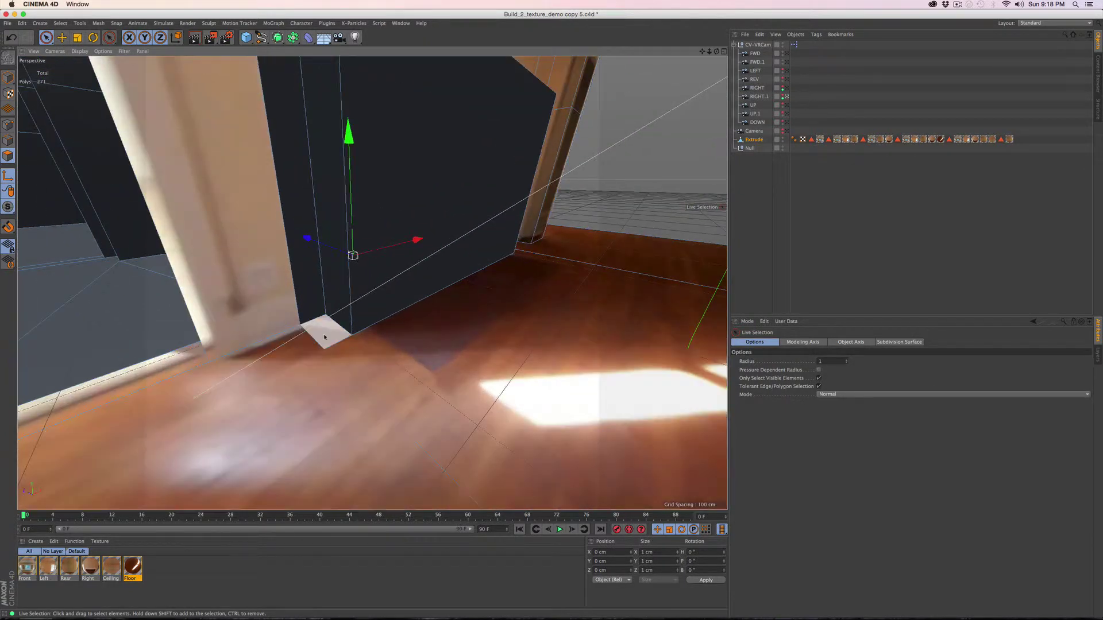
click(325, 337)
key(Delete)
scroll(255, 346, up, 3)
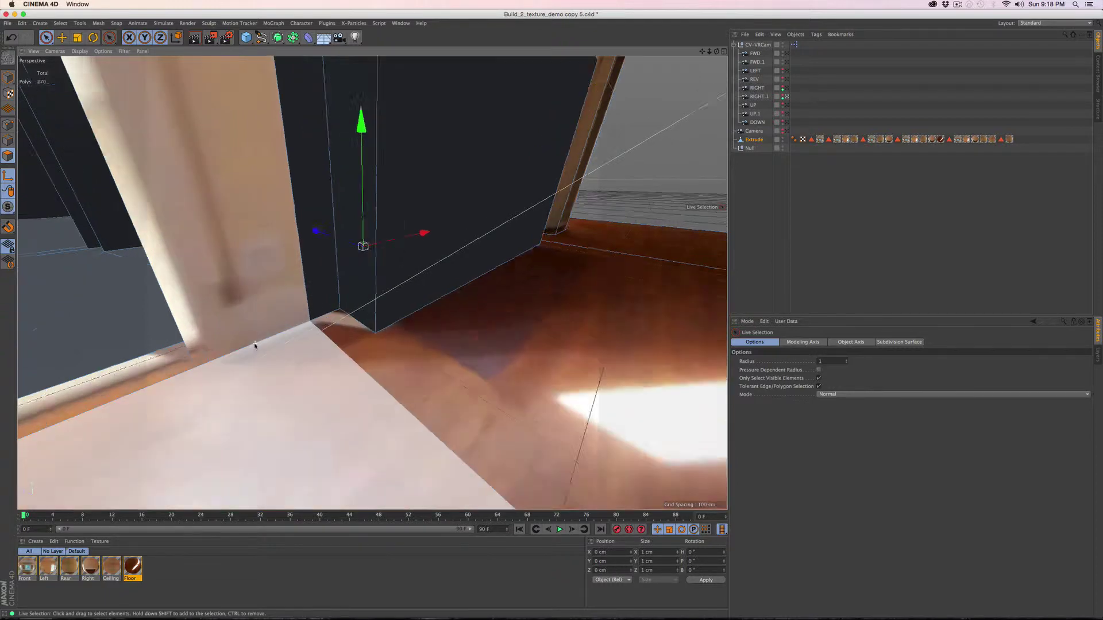
- Select the fireplace box's side, front and top polygons and reverse their normals
click(321, 280)
shift+click(347, 278)
shift+click(399, 255)
alt+drag(403, 200, 281, 335)
shift+click(278, 224)
alt+drag(273, 256, 384, 264)
shift+click(384, 265)
shift+click(423, 287)
alt+drag(351, 316, 390, 354)
right_click(423, 352)
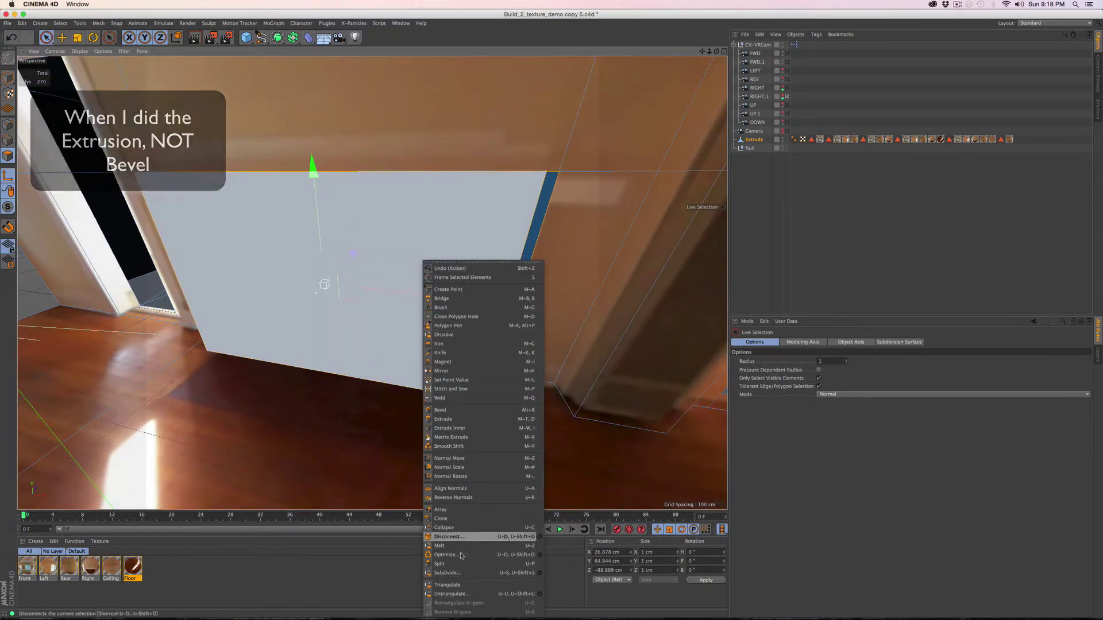
click(462, 566)
- Select the fireplace's top polygon and, in the RIGHT camera view, extrude it upward with a 9 cm offset
alt+drag(445, 505, 343, 367)
click(361, 237)
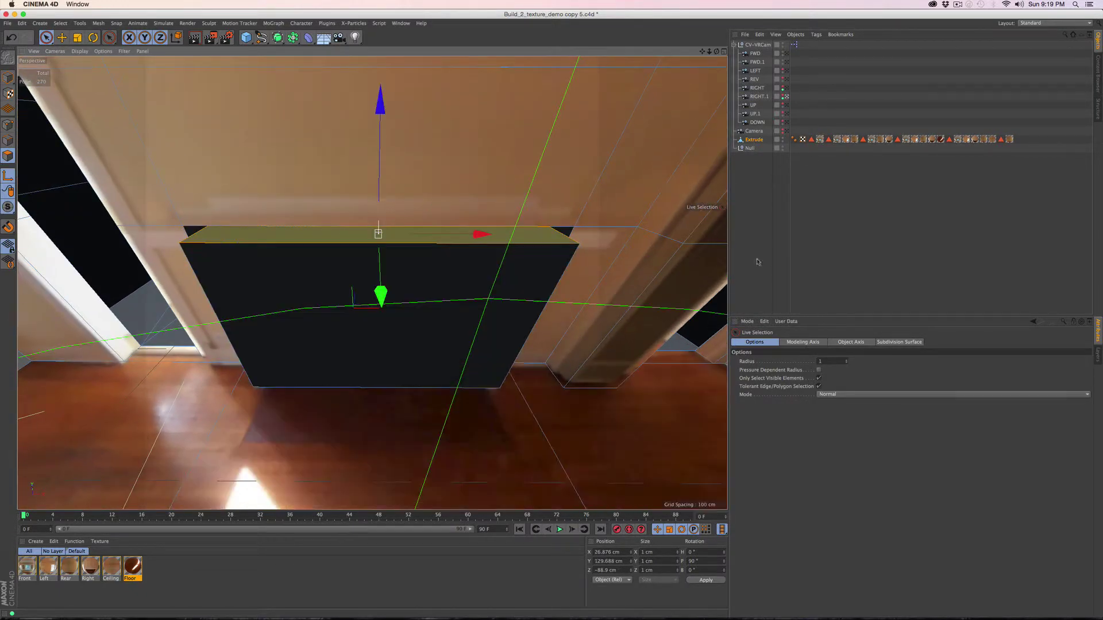
click(787, 88)
key(m)
key(t)
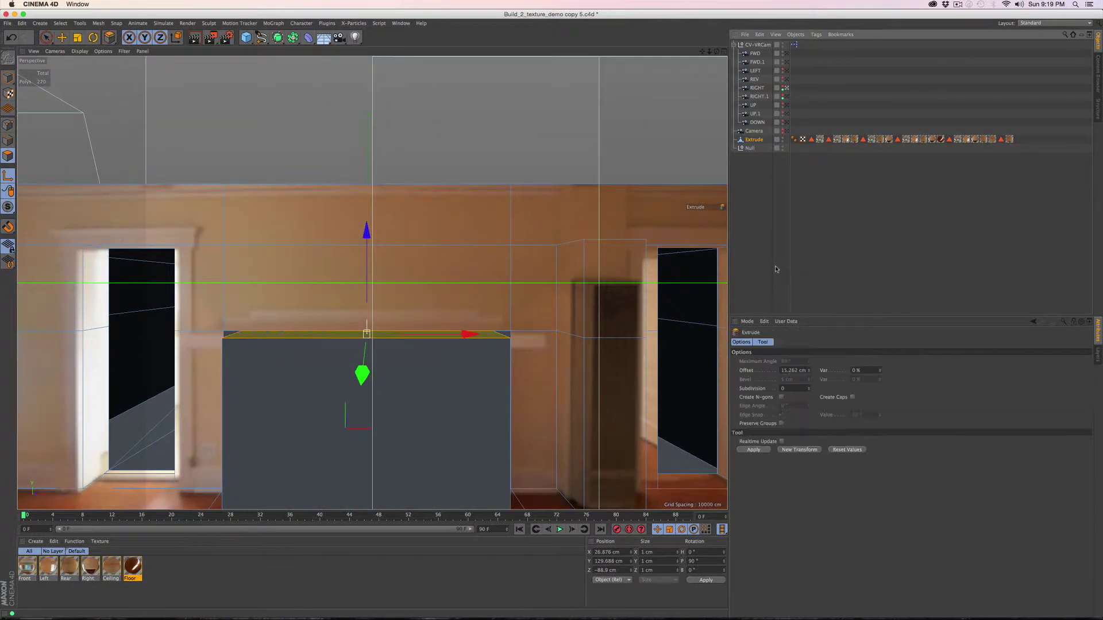
click(792, 370)
text(9)
key(Return)
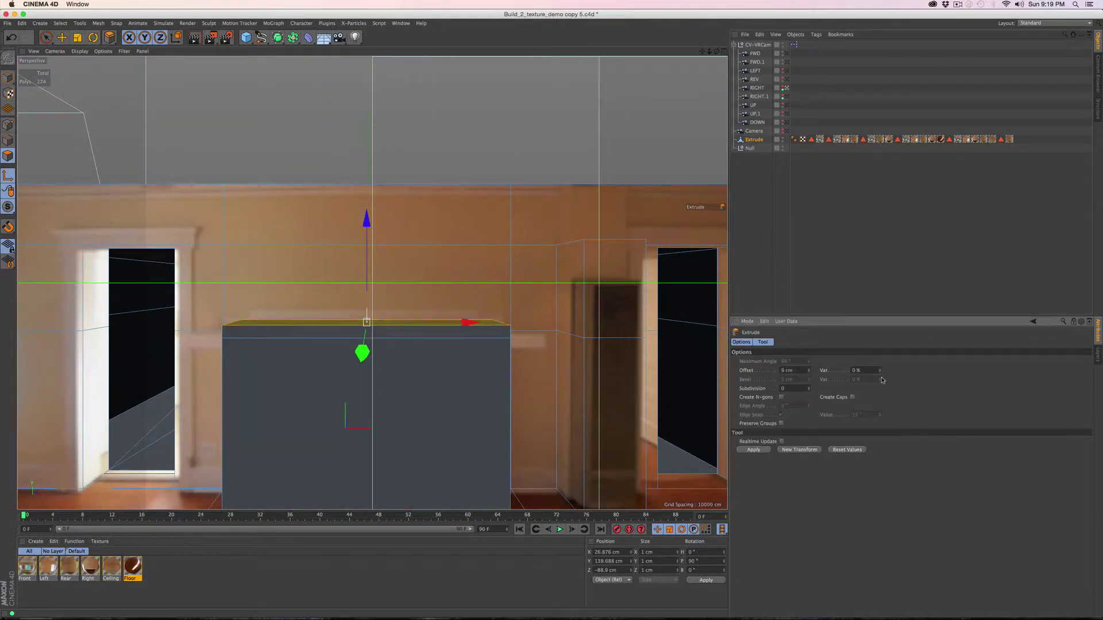
- Select the front polygon of the raised mantel strip and extrude it forward into the room
click(486, 333)
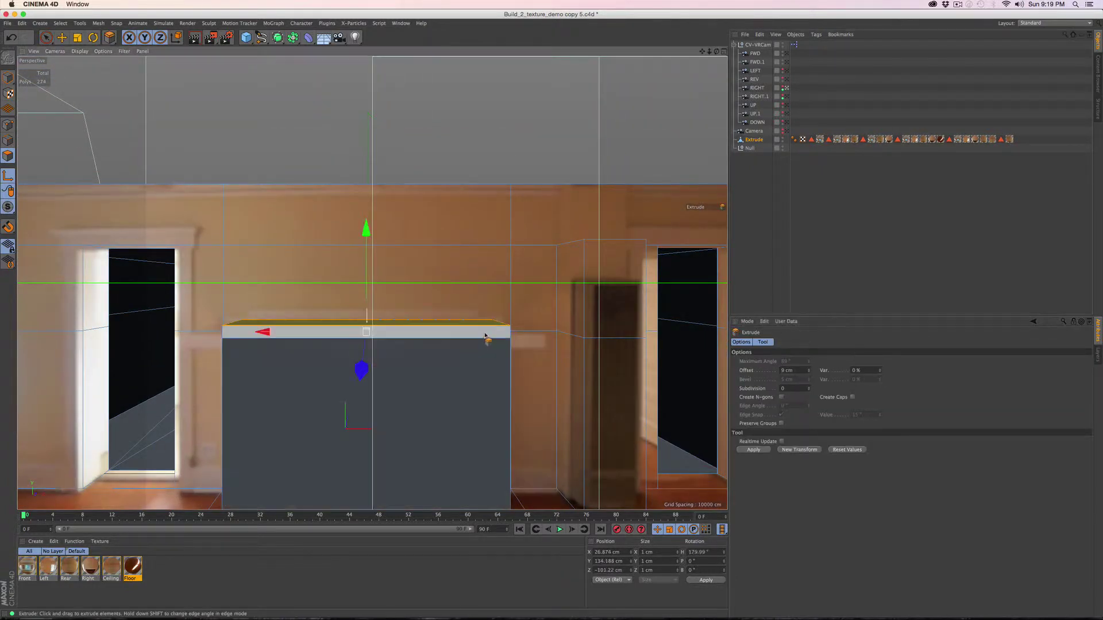
key(space)
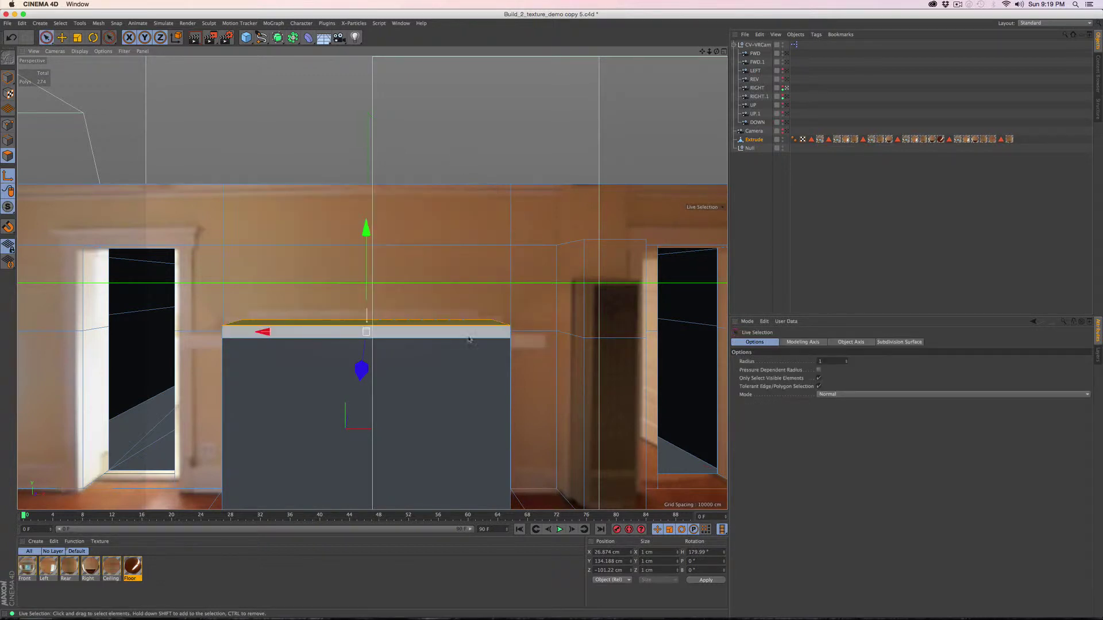
click(468, 335)
key(d)
drag(457, 145, 534, 145)
drag(484, 174, 500, 199)
key(space)
- Select the mantel's end polygons on both sides and extrude them outward 5.791 cm in the RIGHT camera view
click(509, 223)
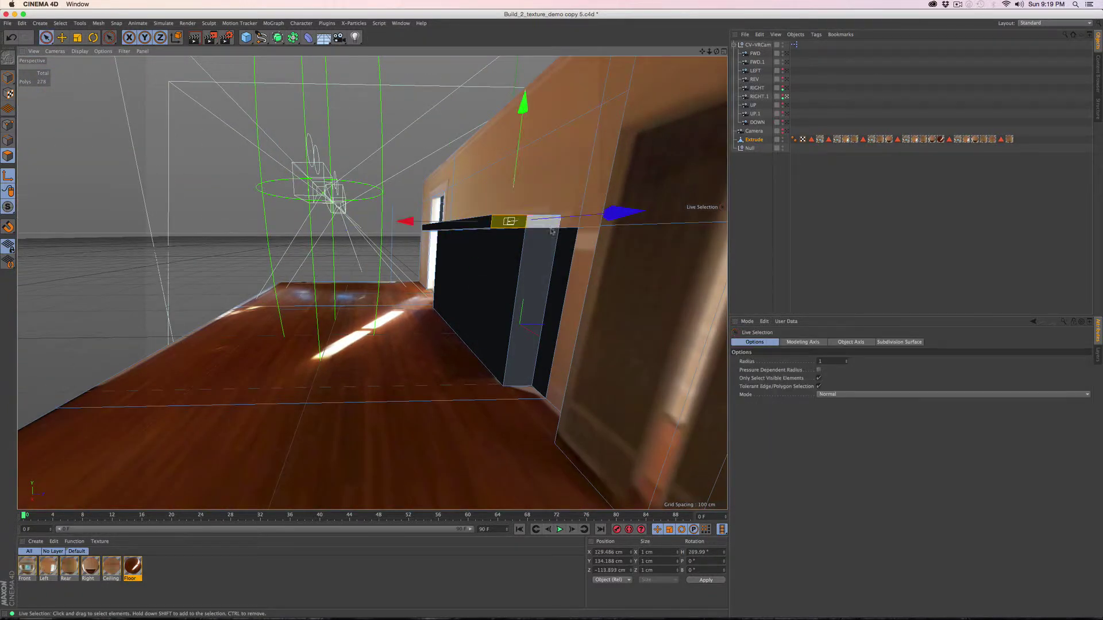
shift+click(542, 223)
alt+drag(400, 189, 500, 252)
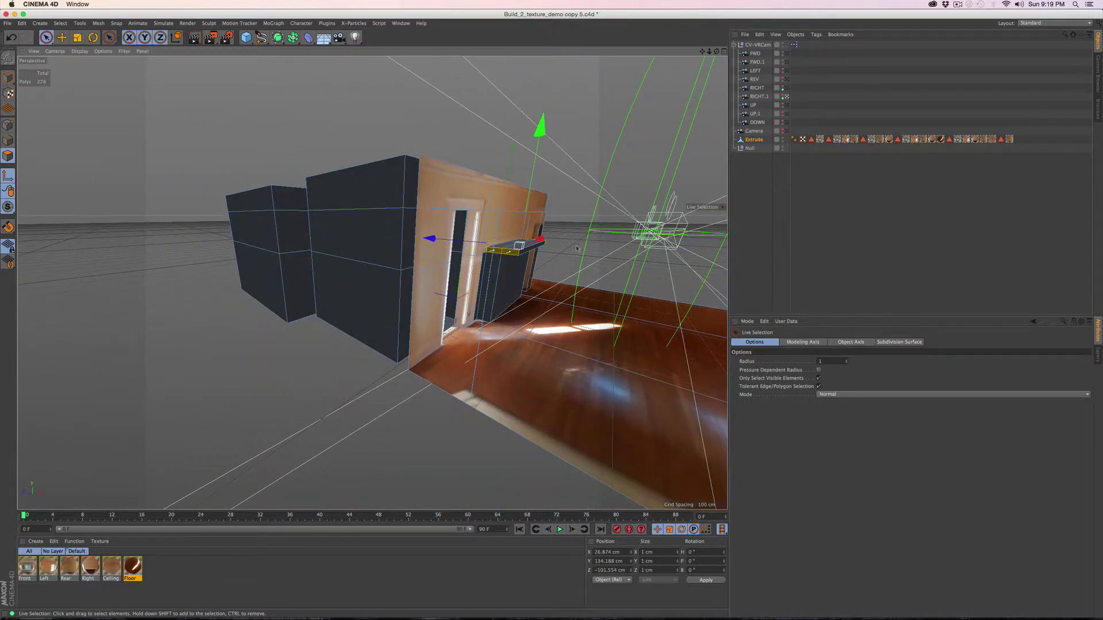
click(786, 88)
key(m)
key(t)
drag(452, 131, 463, 131)
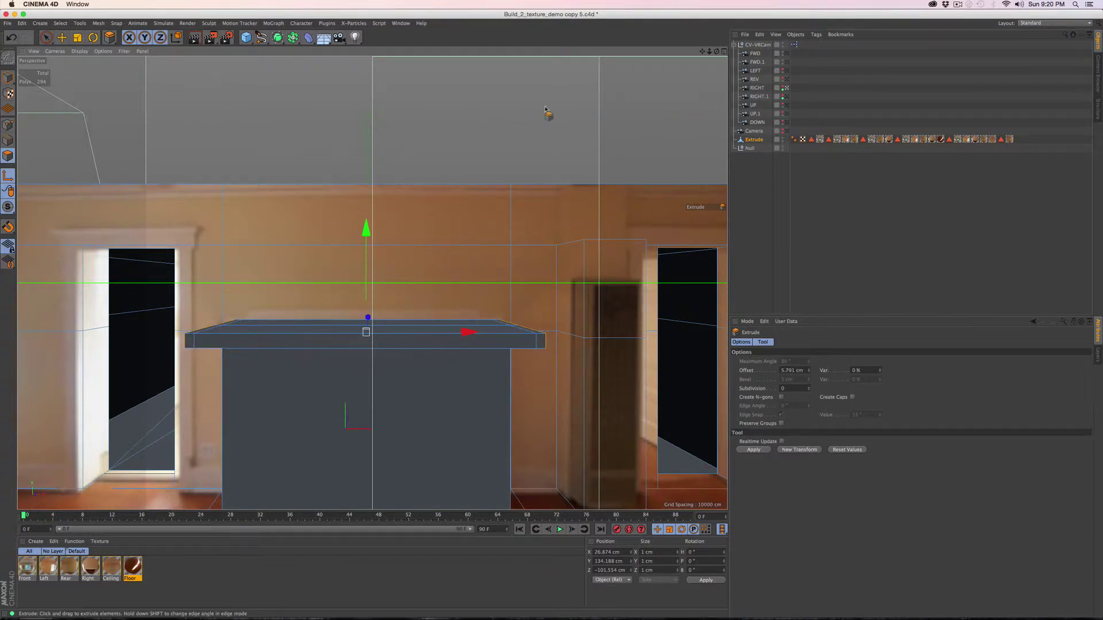
key(space)
click(218, 327)
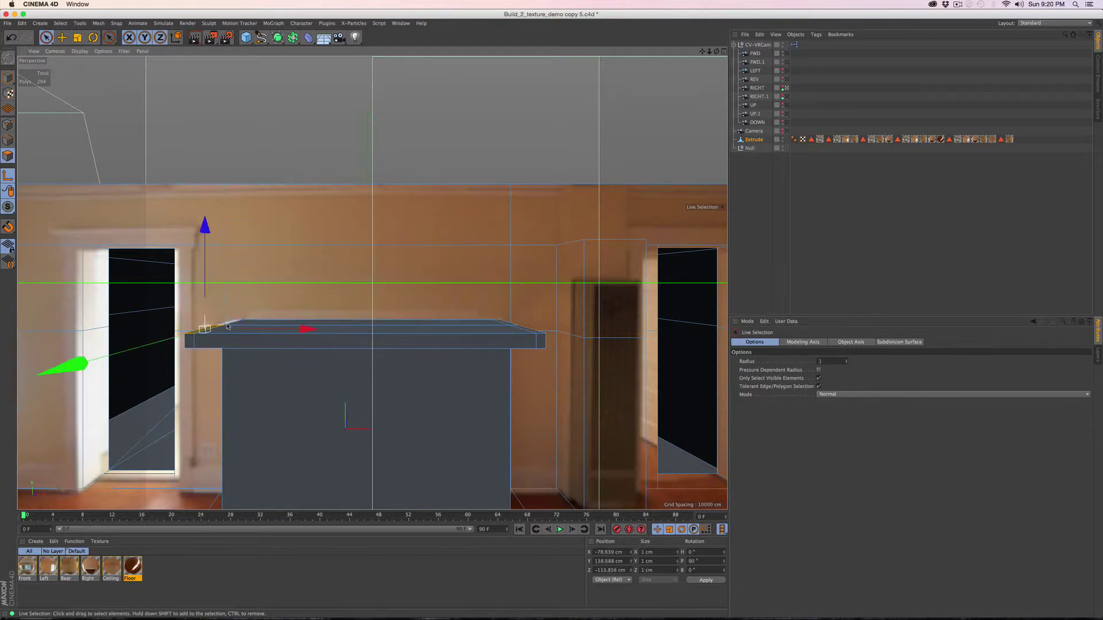
shift+click(230, 324)
shift+click(243, 323)
shift+click(238, 329)
shift+click(236, 340)
shift+click(191, 341)
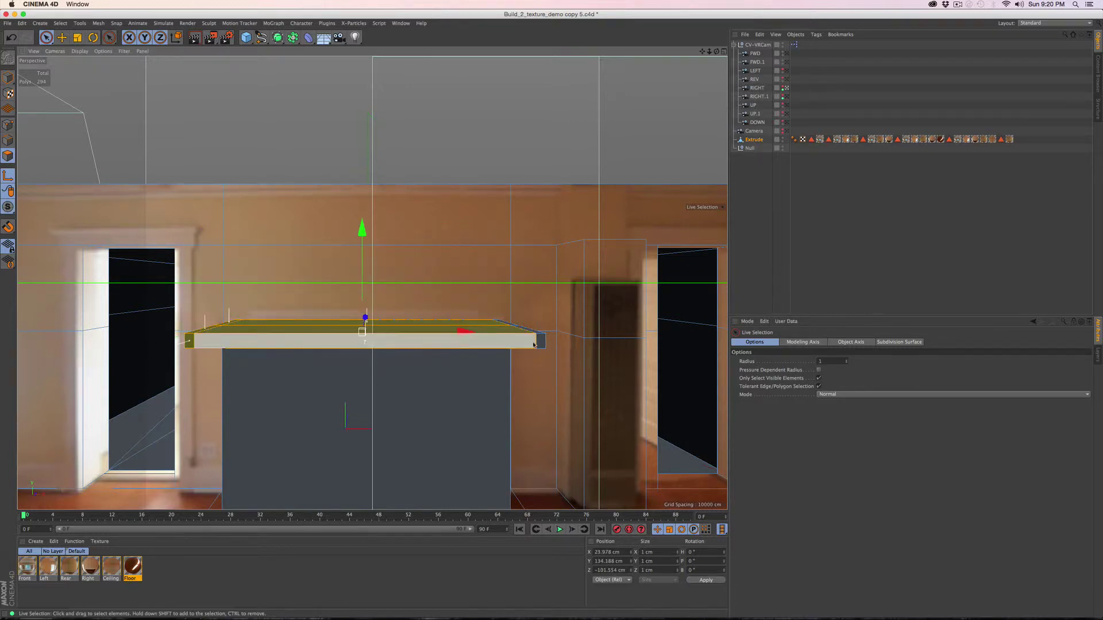
click(829, 140)
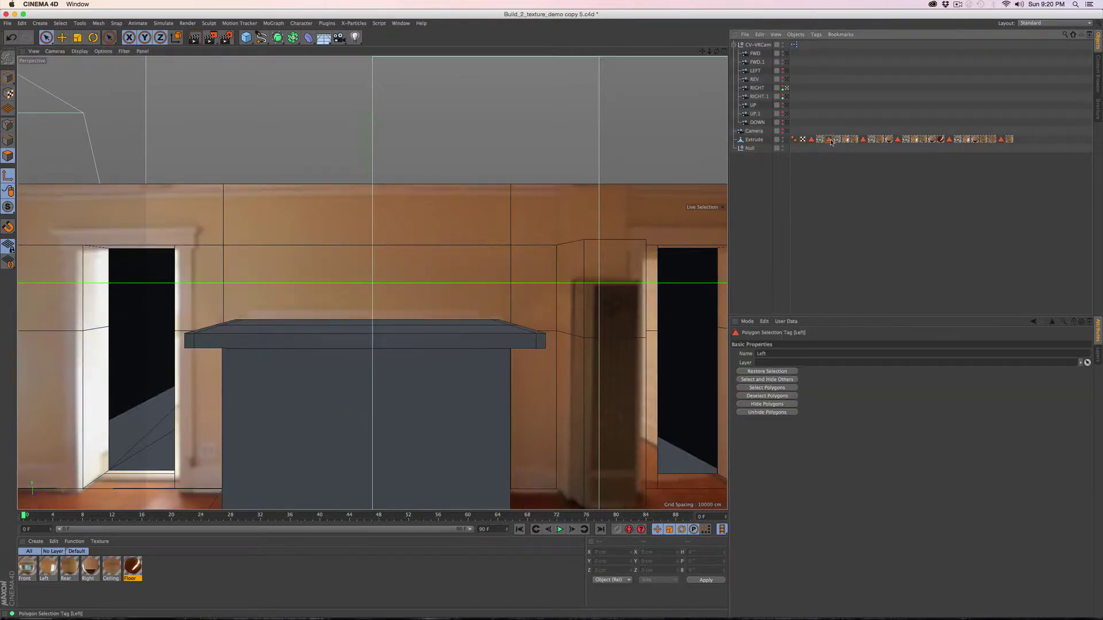
- Restore the Right polygon selection and add the mantel's top and front polygons and the fireplace's front
click(863, 140)
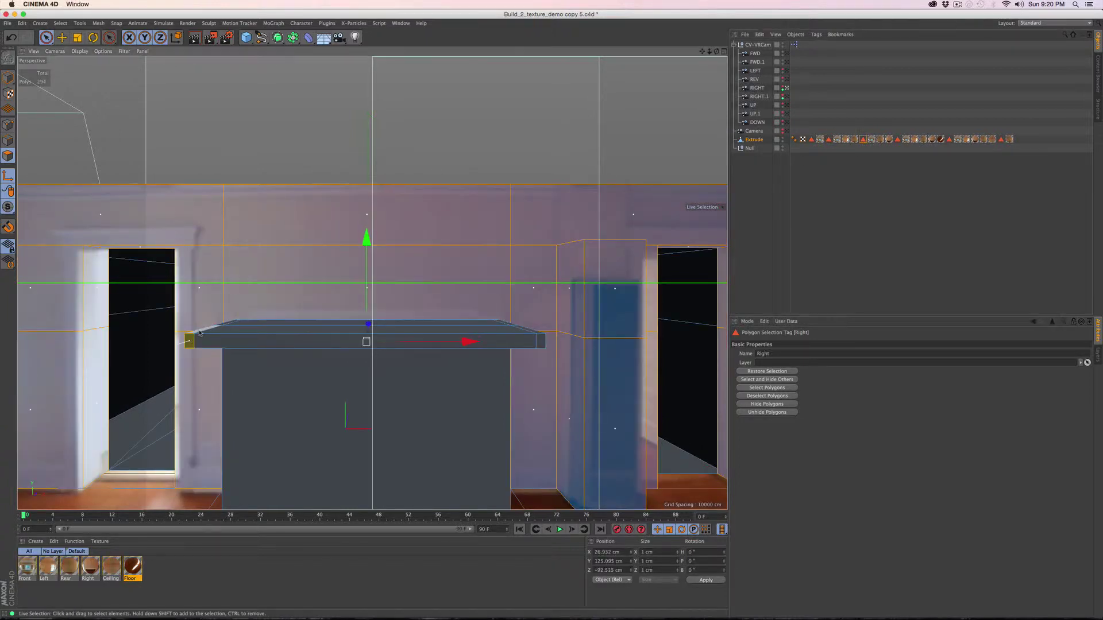
shift+click(200, 331)
shift+click(227, 323)
shift+click(240, 323)
shift+click(241, 329)
shift+click(243, 340)
shift+click(267, 374)
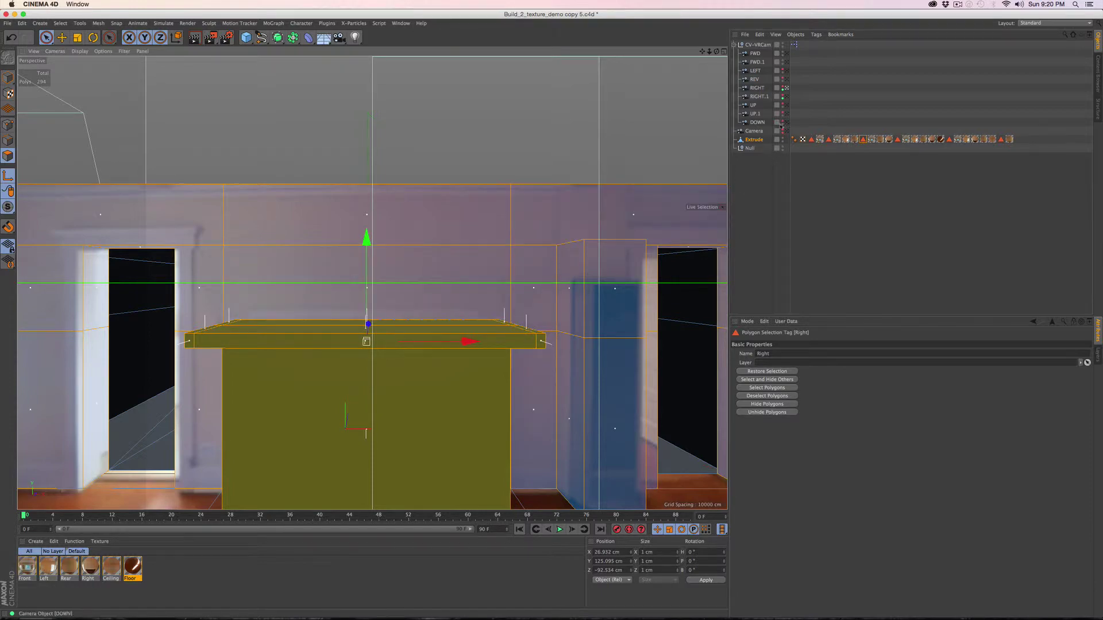
- Through the RIGHT.1 camera, add the fireplace's left side polygons and the mantel's underside and left end to the selection
click(786, 96)
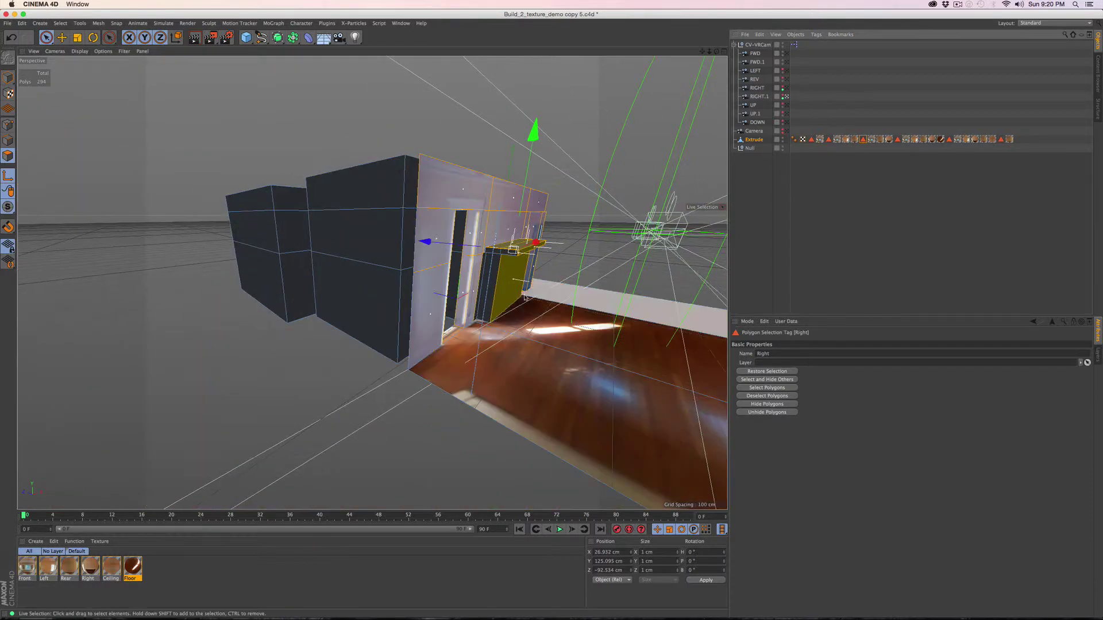
shift+click(495, 289)
shift+click(493, 251)
shift+click(481, 287)
scroll(535, 270, up, 5)
alt+drag(521, 263, 459, 232)
shift+click(397, 178)
shift+click(295, 169)
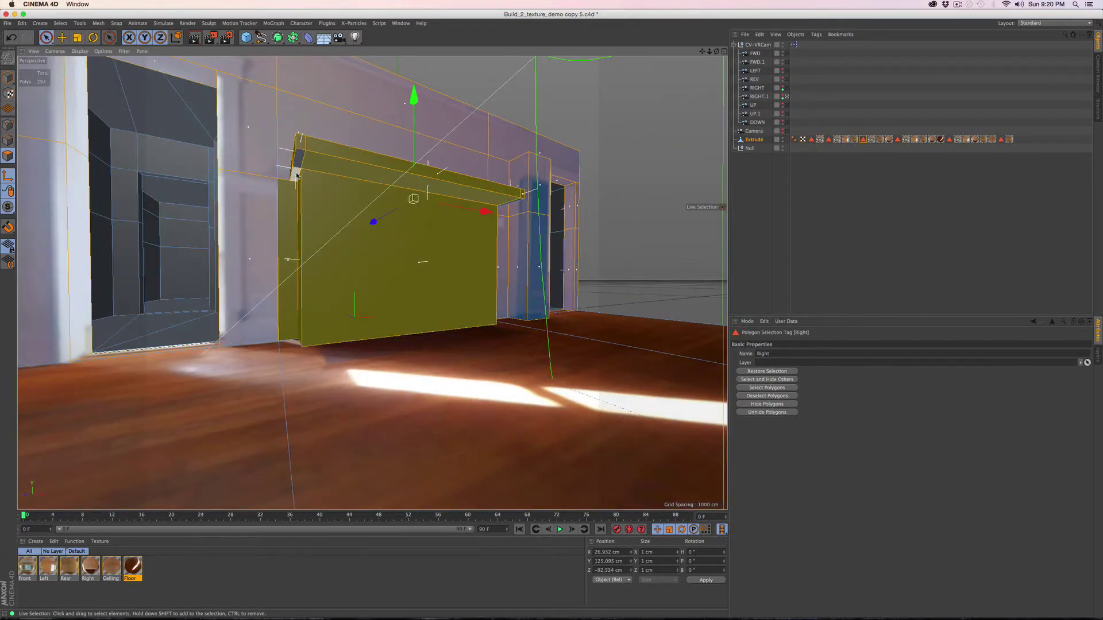
shift+click(398, 191)
- Add the fireplace's right side and the mantel's right end polygons to the selection, and return to the RIGHT camera
alt+drag(467, 188, 399, 182)
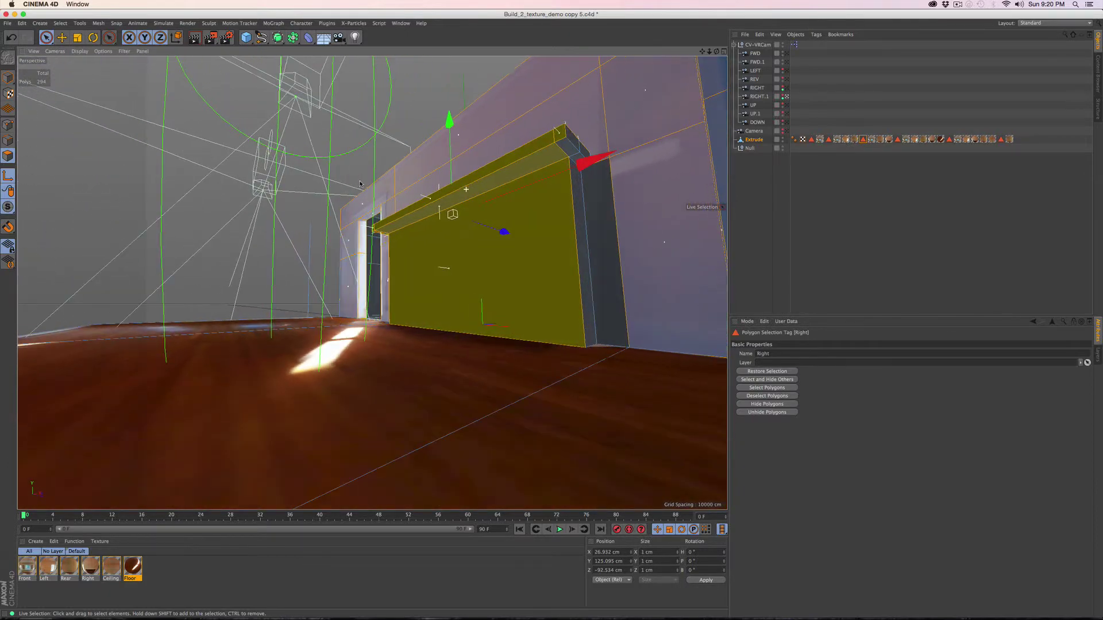
shift+click(580, 161)
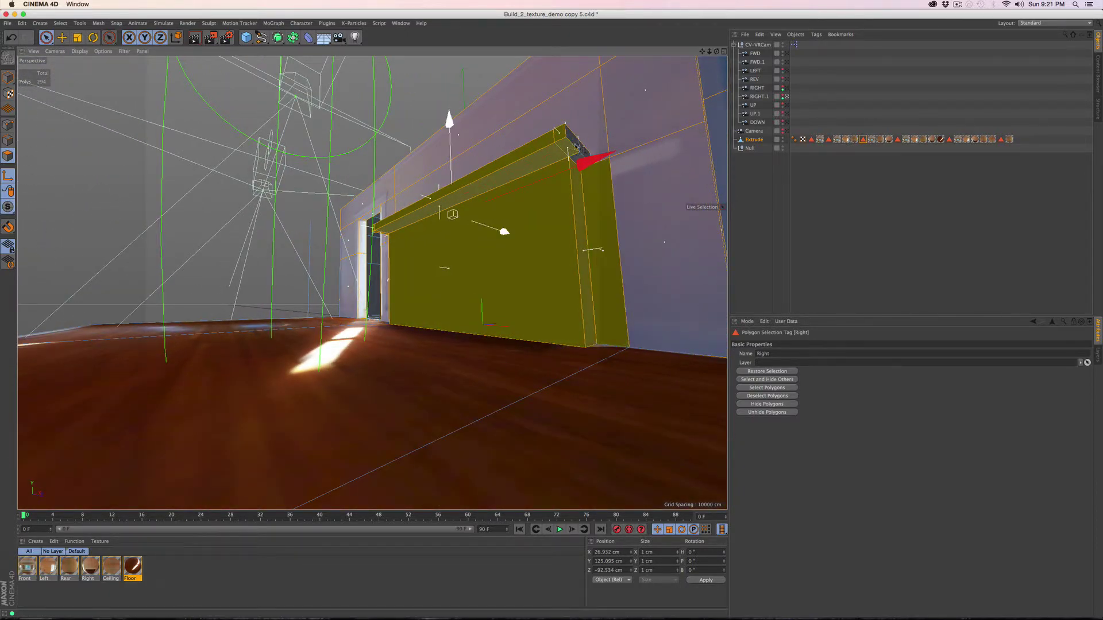
shift+click(576, 144)
alt+drag(584, 146, 565, 160)
scroll(572, 176, up, 3)
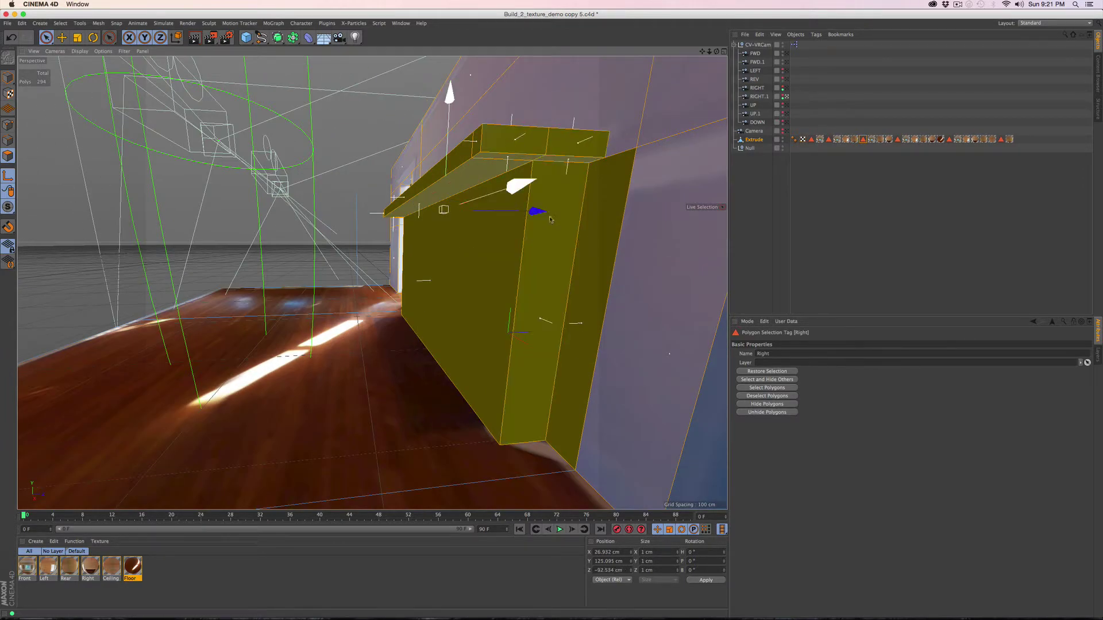
alt+drag(549, 217, 589, 220)
scroll(588, 228, down, 4)
click(786, 88)
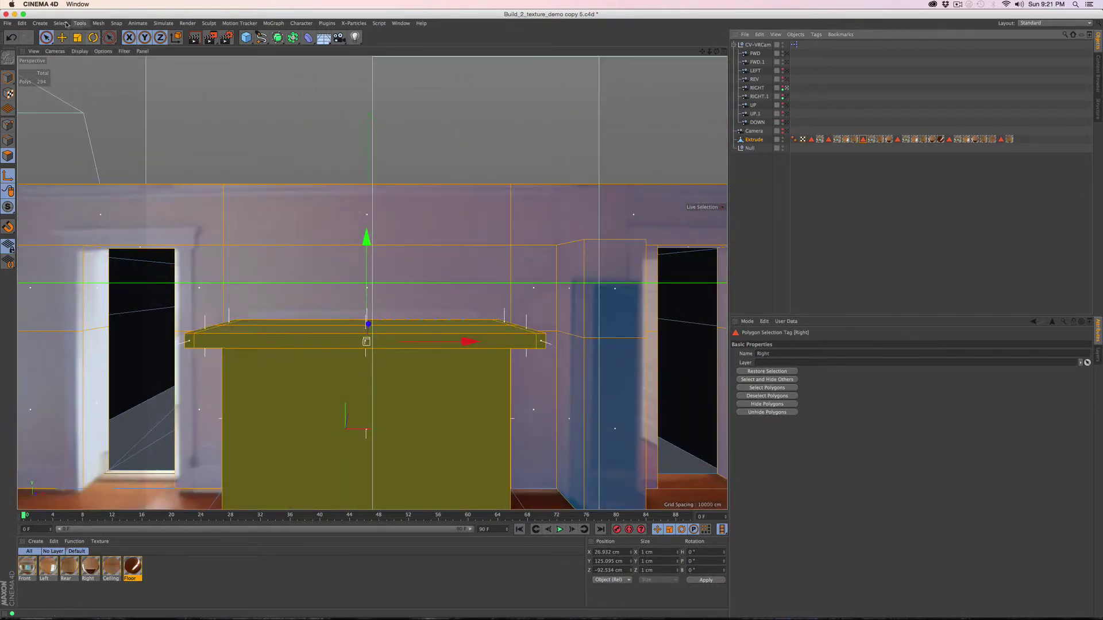
- Store the selected fireplace and mantel polygons in the Right selection tag and switch to the FWD.1 camera view
click(67, 24)
click(90, 246)
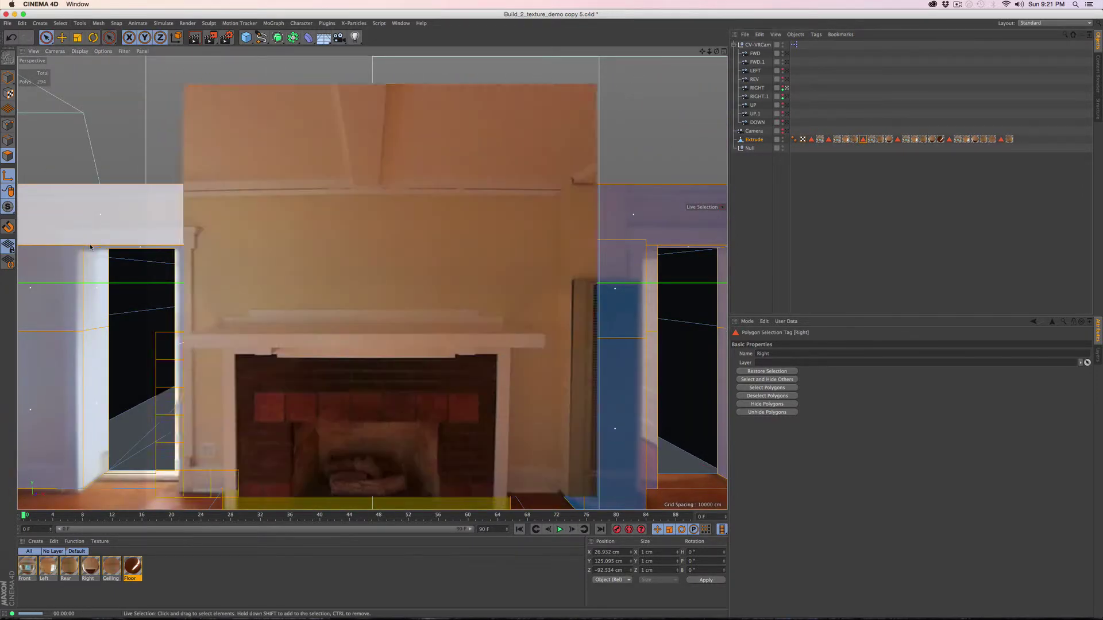
click(787, 62)
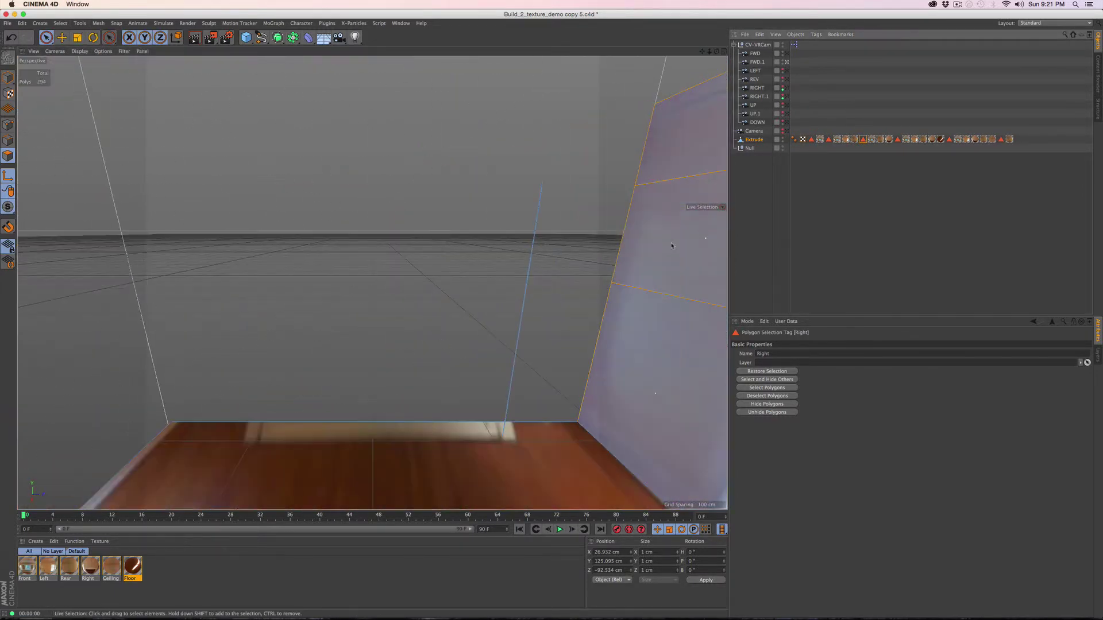
- Render the viewport close along the mantel and again from beside the fireplace to examine the projected texture
alt+right_drag(659, 266, 489, 275)
alt+middle_drag(488, 275, 422, 223)
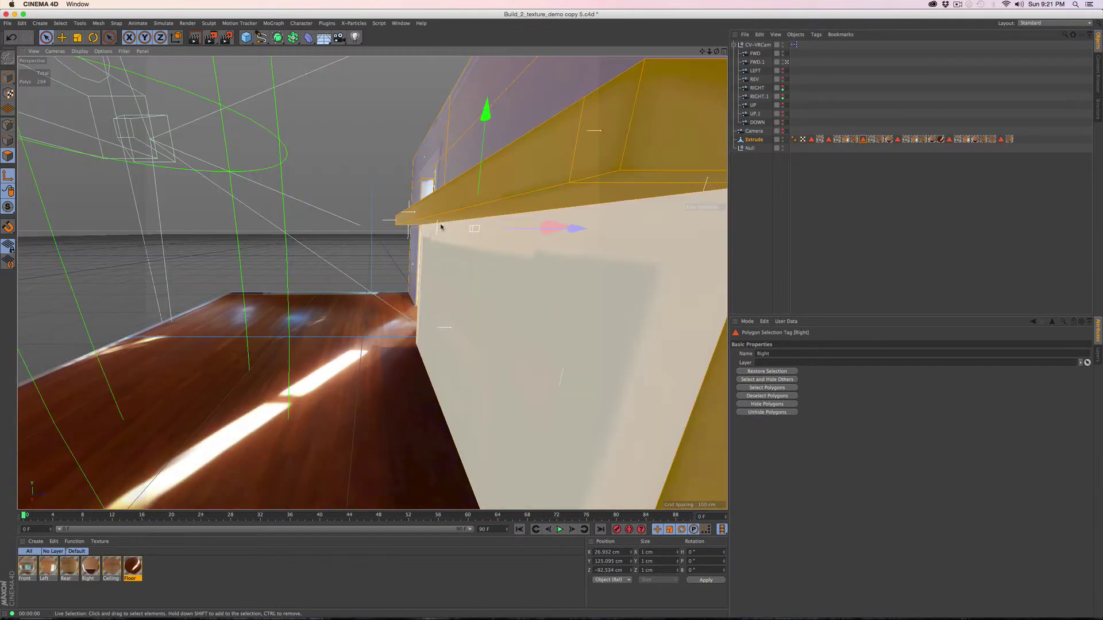
alt+drag(440, 226, 550, 283)
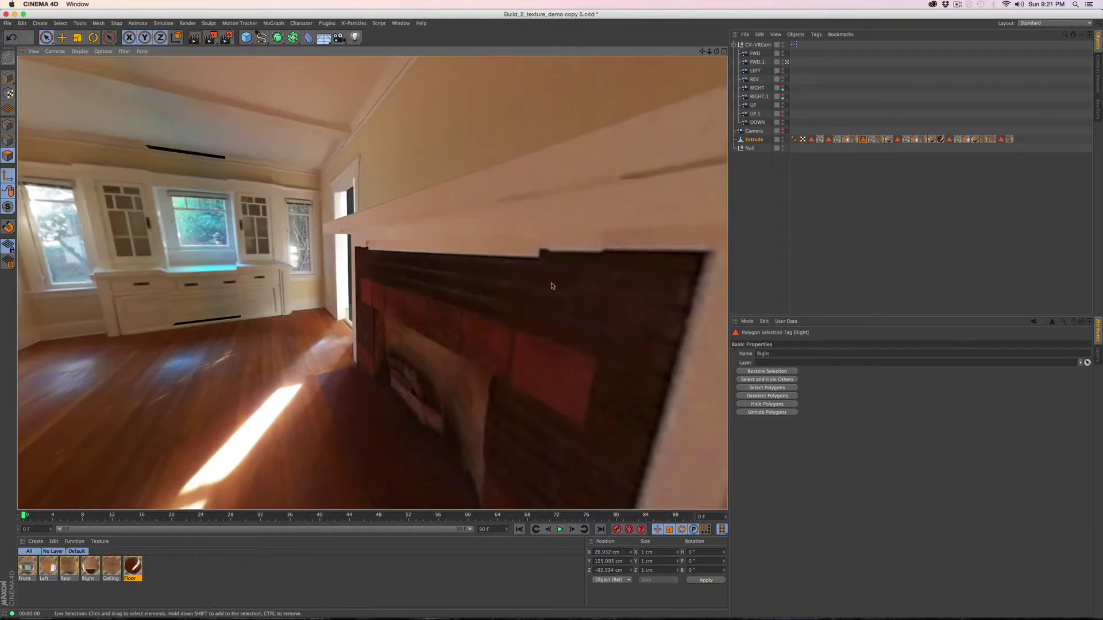
alt+drag(552, 286, 499, 271)
scroll(499, 271, down, 3)
key(ctrl+r)
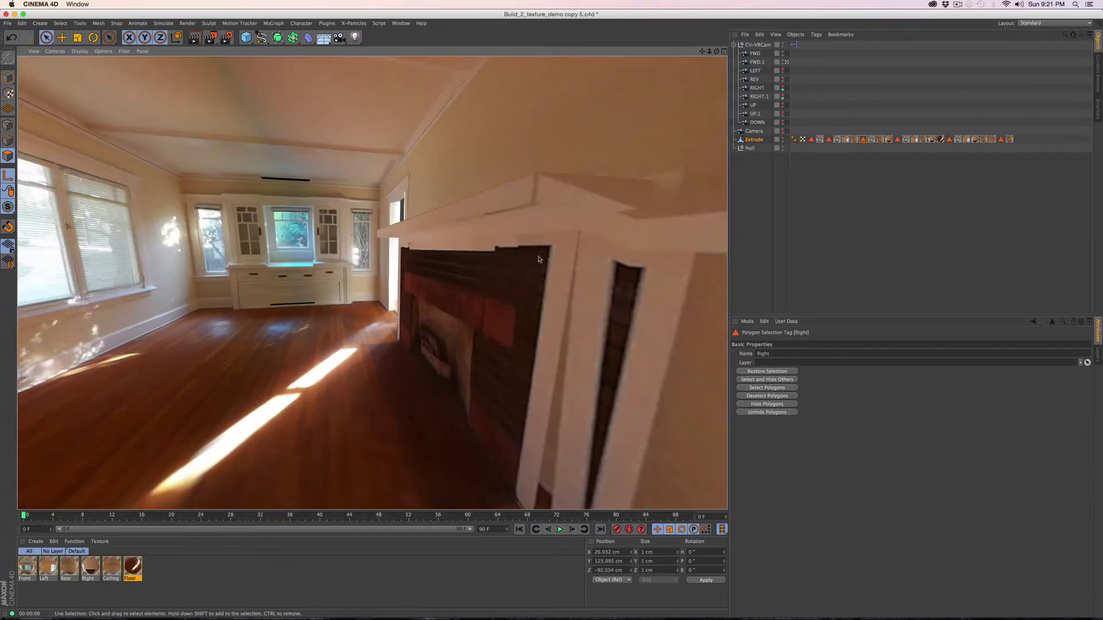
- Select the Front, Left, Ceiling and Rear polygon selection tags of the Extrude object together
click(811, 140)
shift+click(829, 139)
shift+click(975, 140)
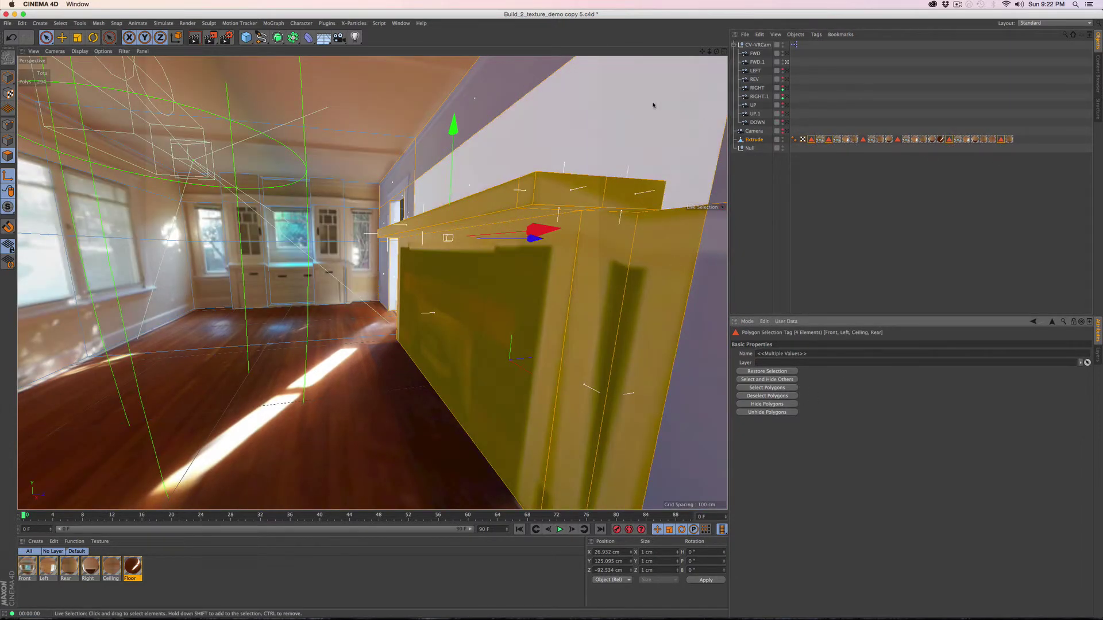
- Render the viewport from several more angles to check the texture on the mantel, fireplace sides, wall heater and doorway
scroll(450, 221, up, 3)
key(super+r)
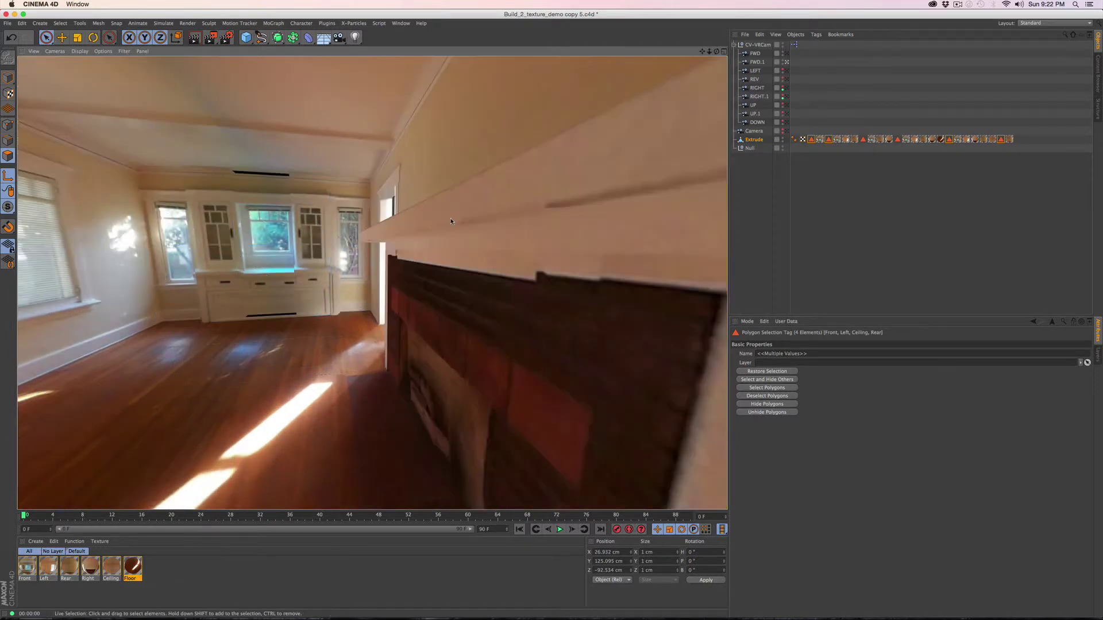
alt+drag(461, 230, 488, 233)
key(super+r)
scroll(496, 261, down, 3)
key(super+r)
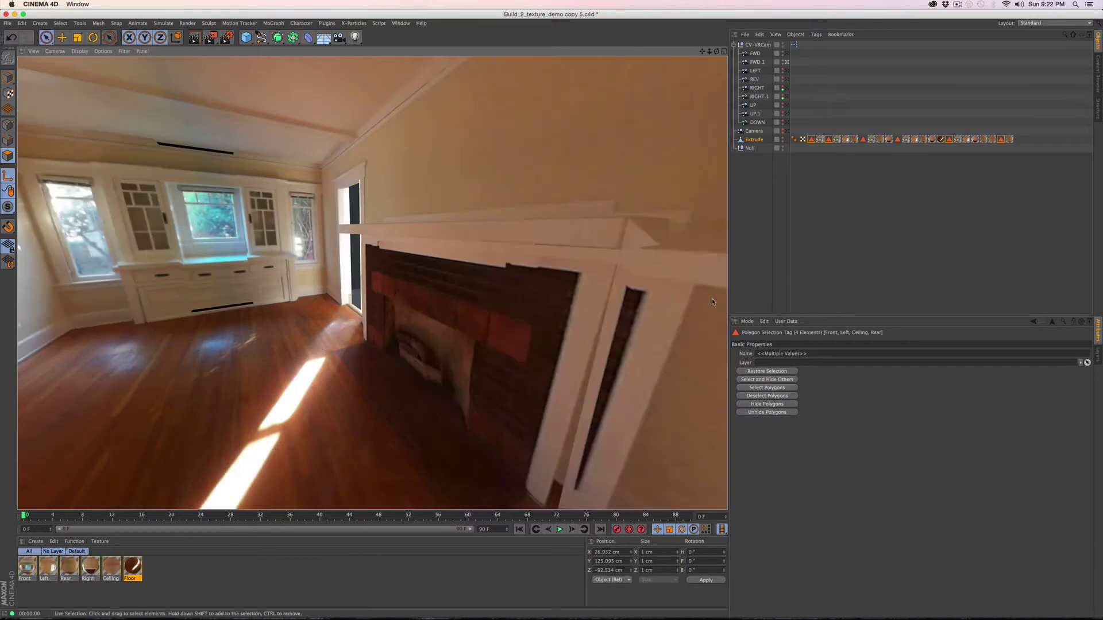
alt+drag(712, 309, 460, 215)
key(super+r)
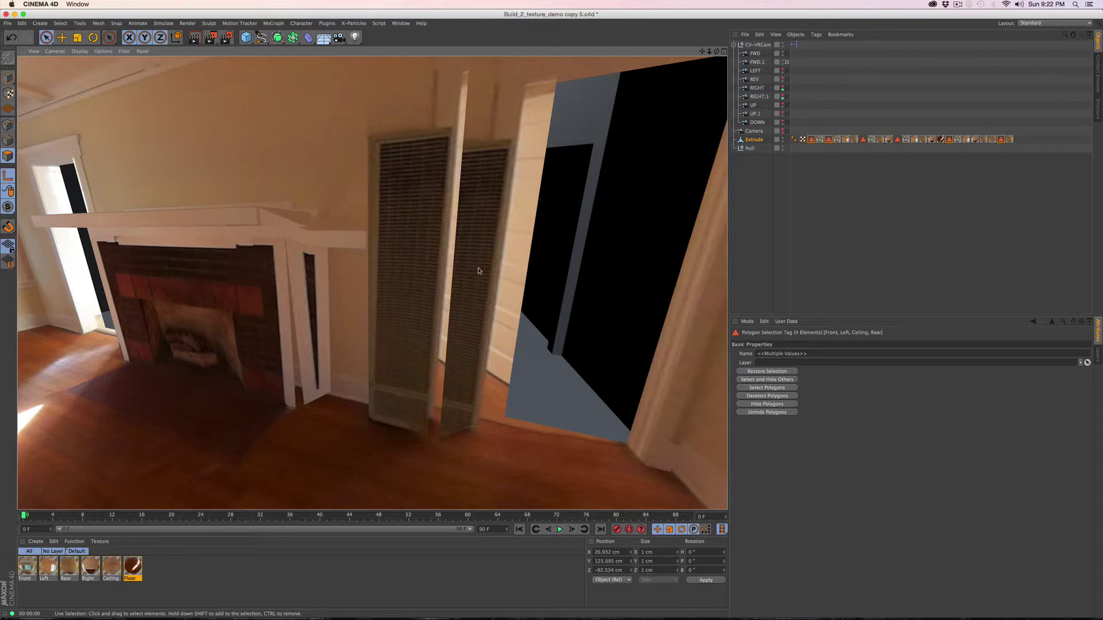
click(958, 4)
click(966, 24)
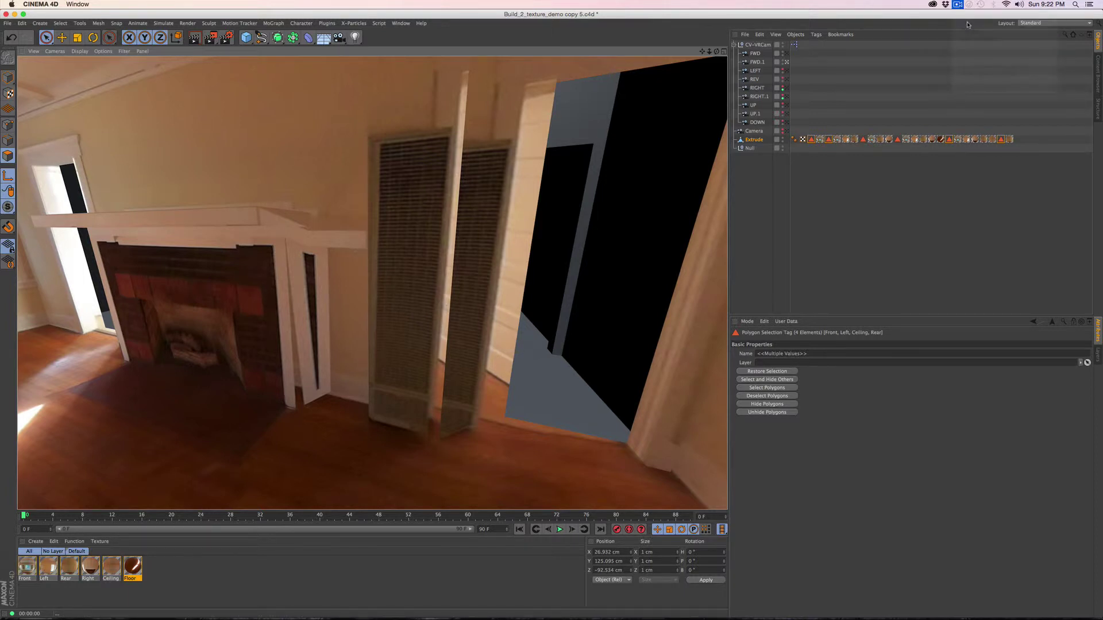